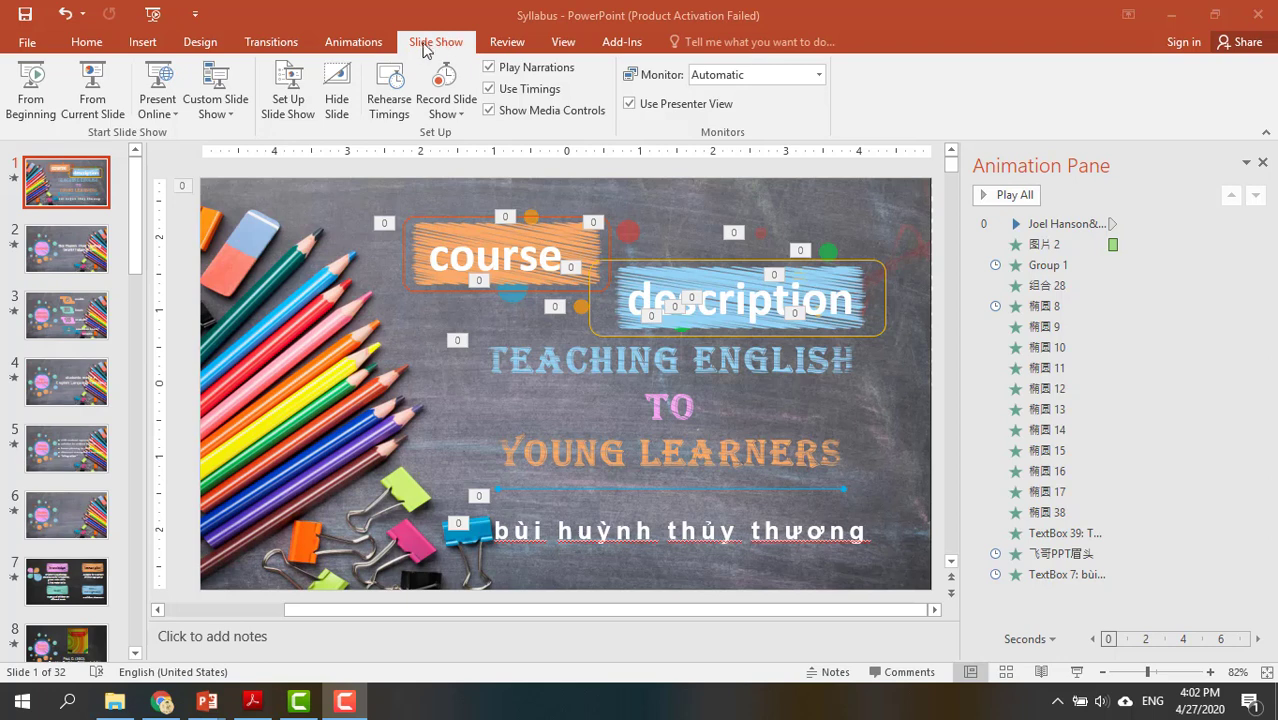
Select slide 5, the course overview, and start recording the slide show from it.
left_click(453, 118)
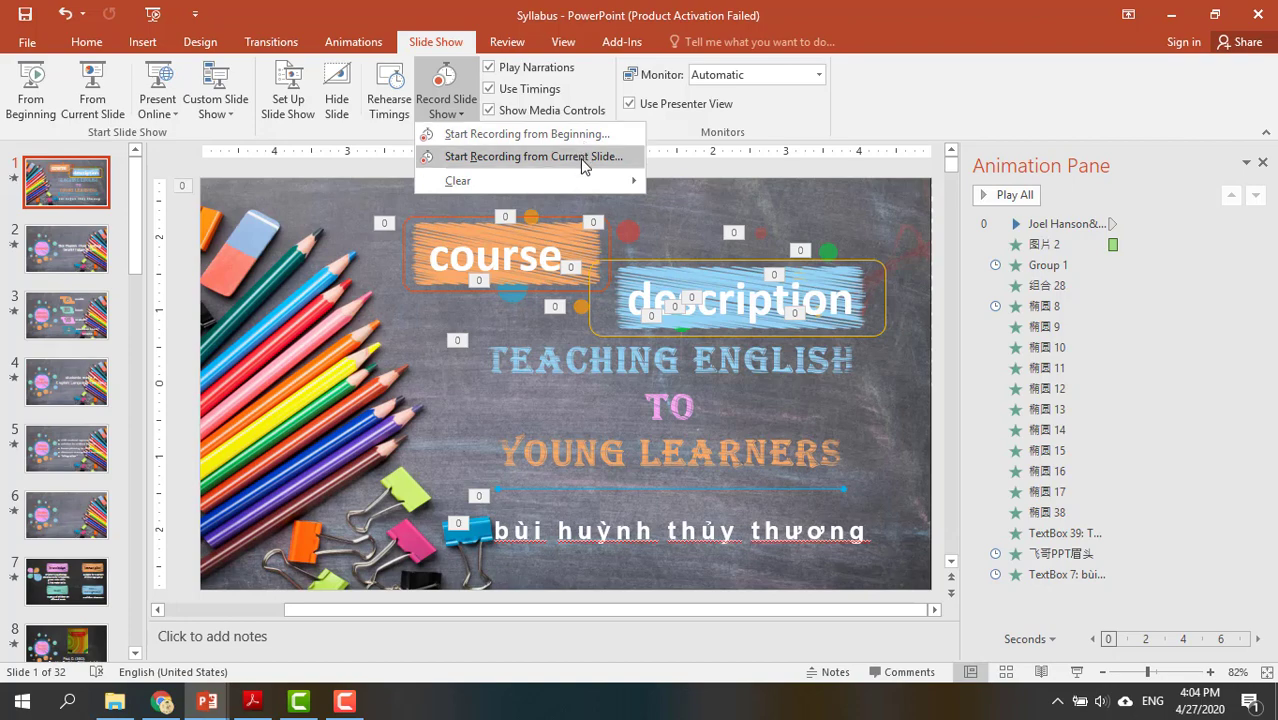
left_click(74, 456)
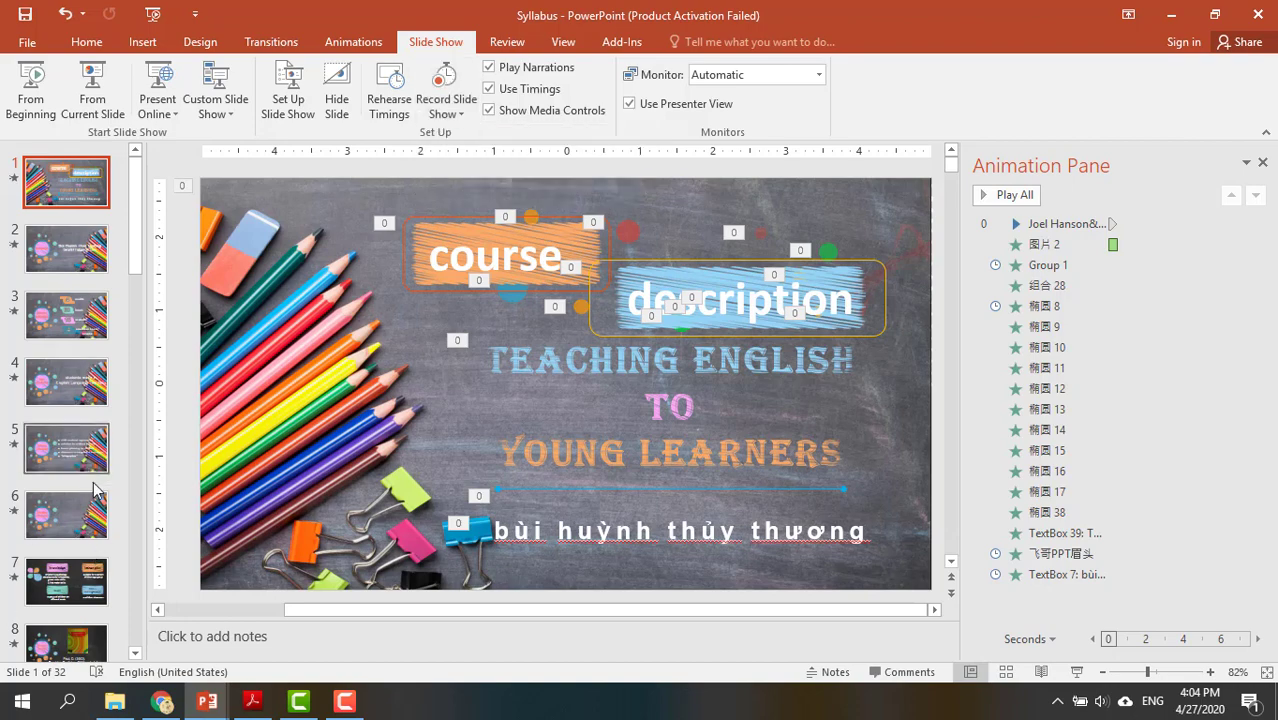
left_click(70, 456)
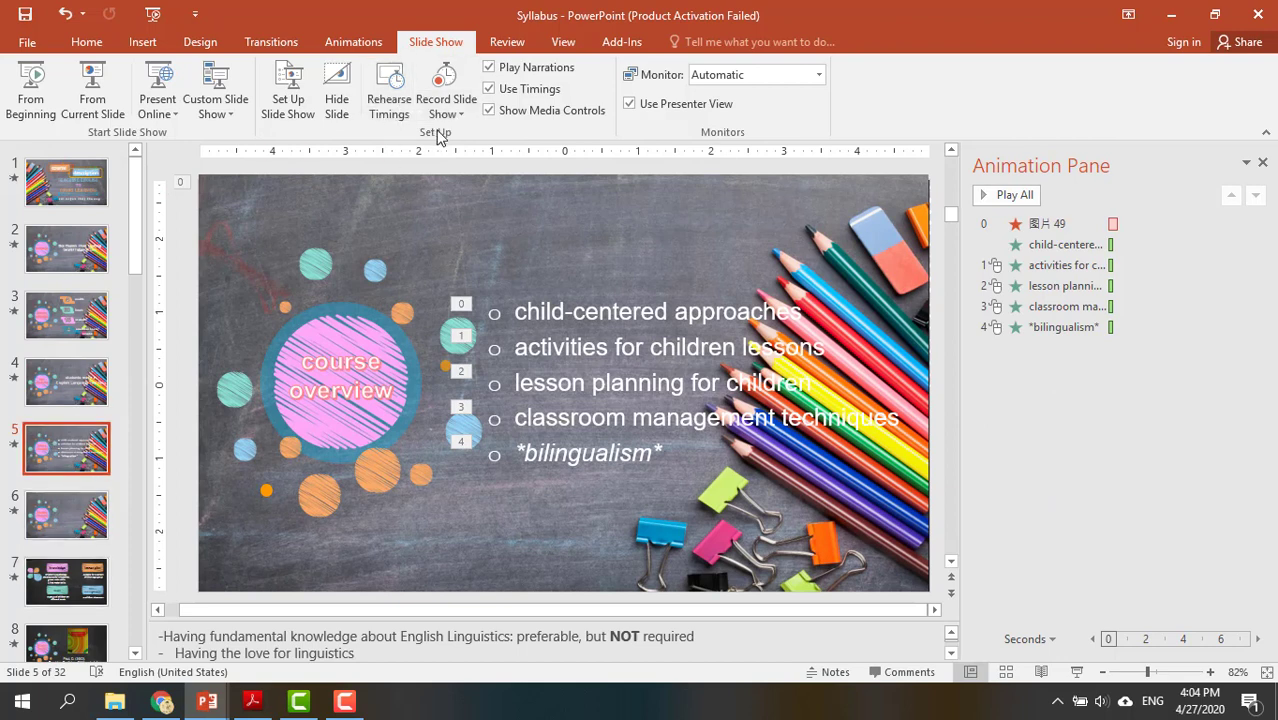
left_click(448, 112)
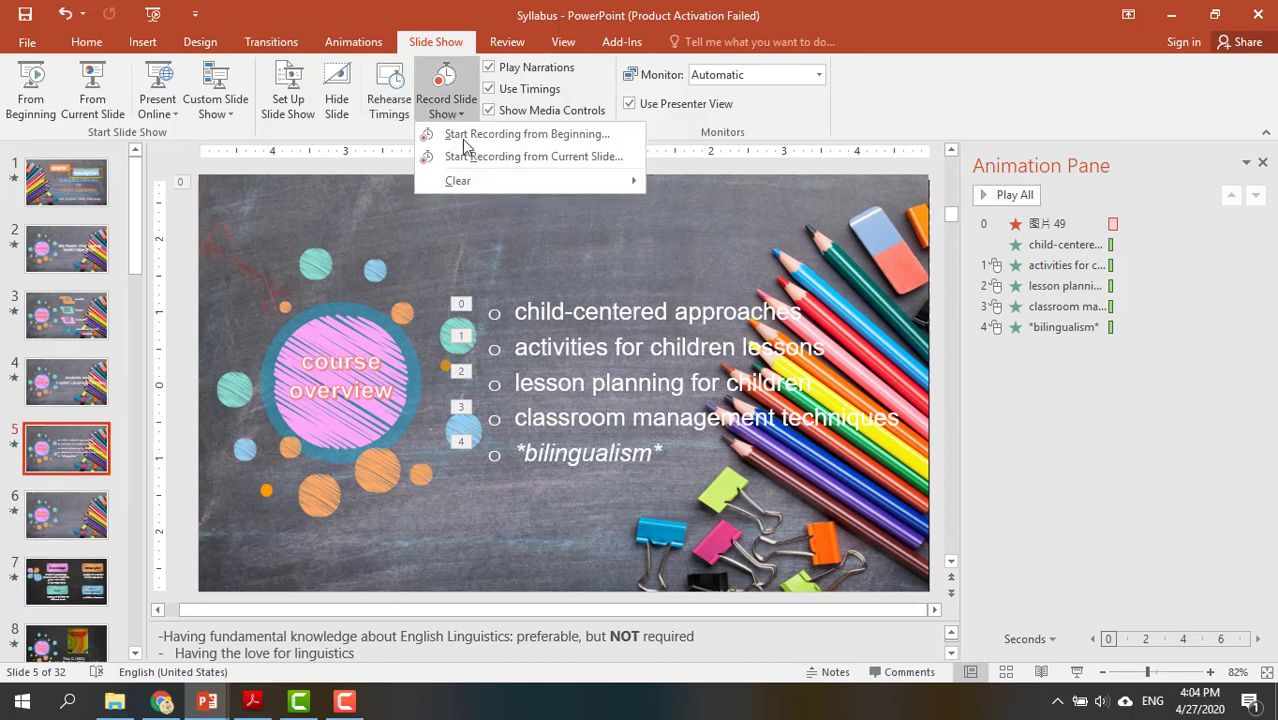
left_click(559, 160)
Narrate through the course overview bullets, learning outcomes and knowledge slides, then end recording.
left_click(614, 385)
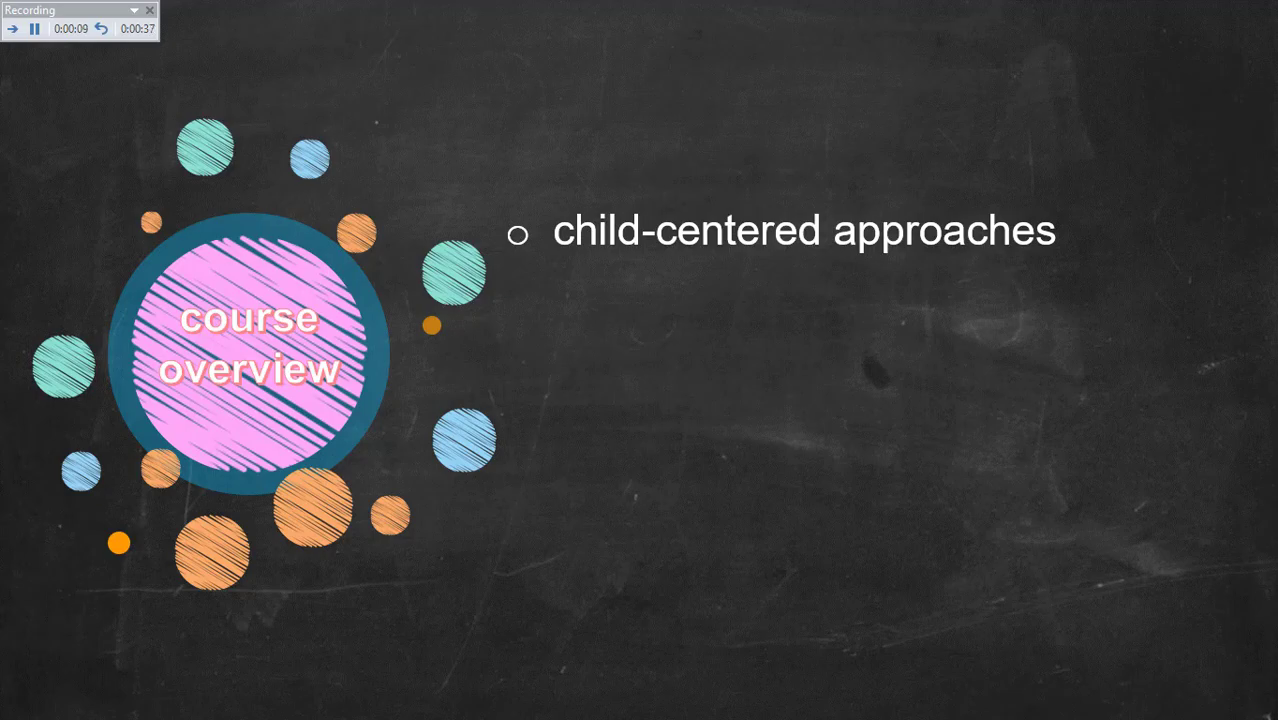
key("Right")
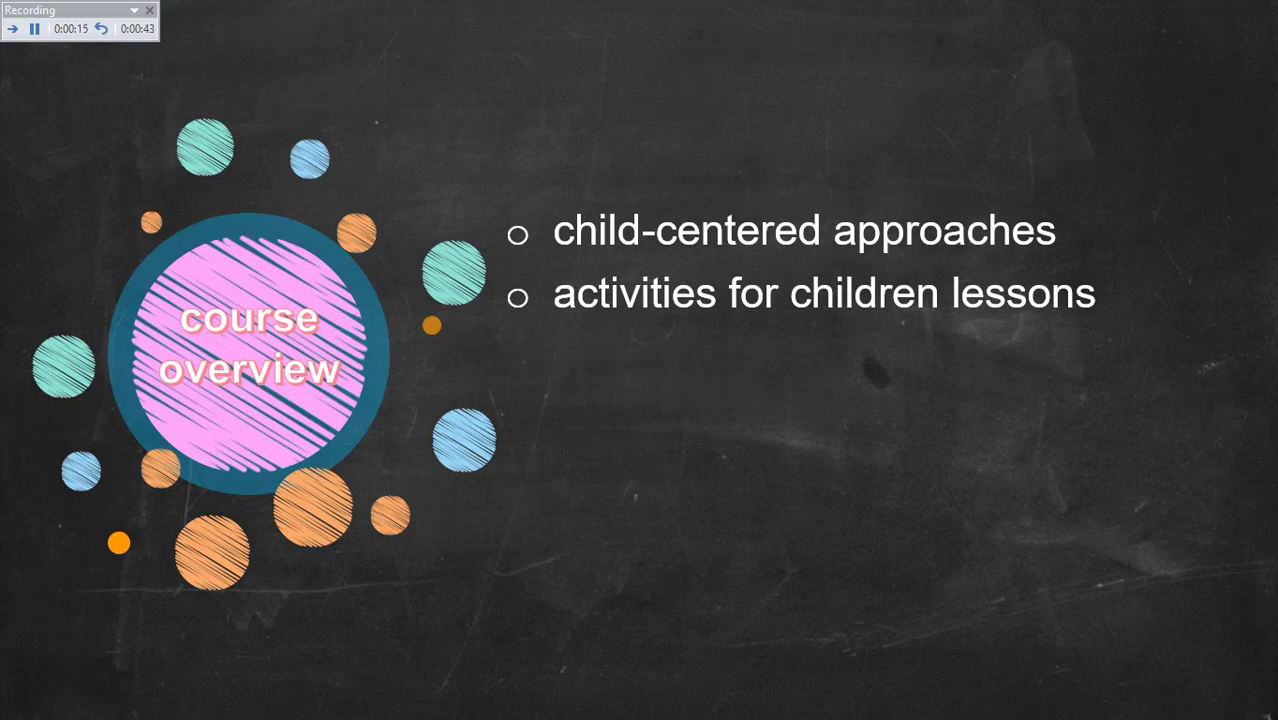
key("Right")
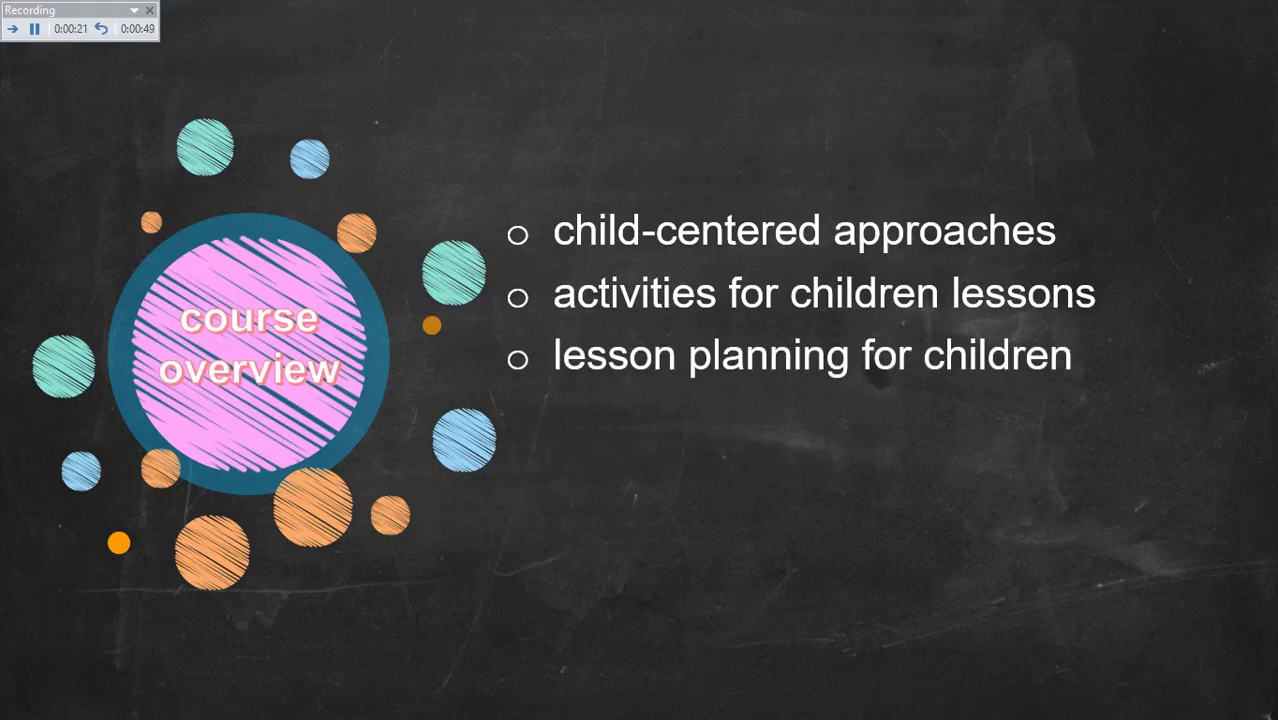
key("Right")
key("Right")
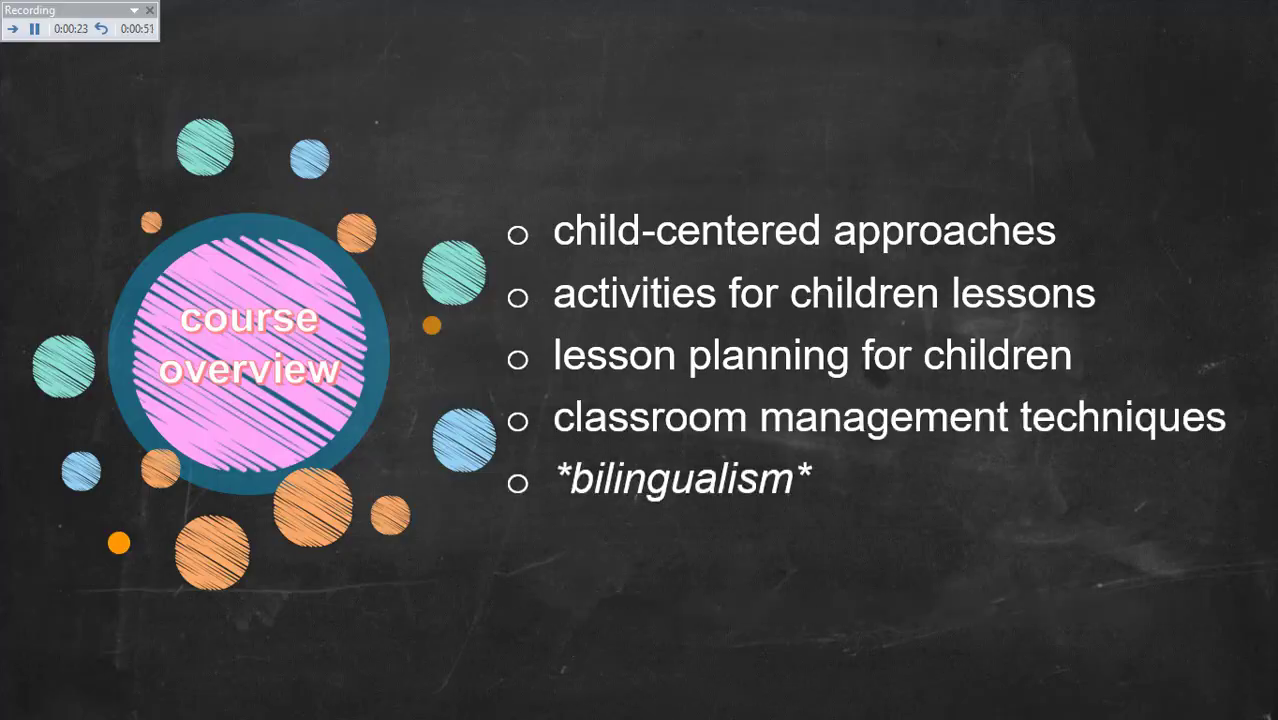
key("Right")
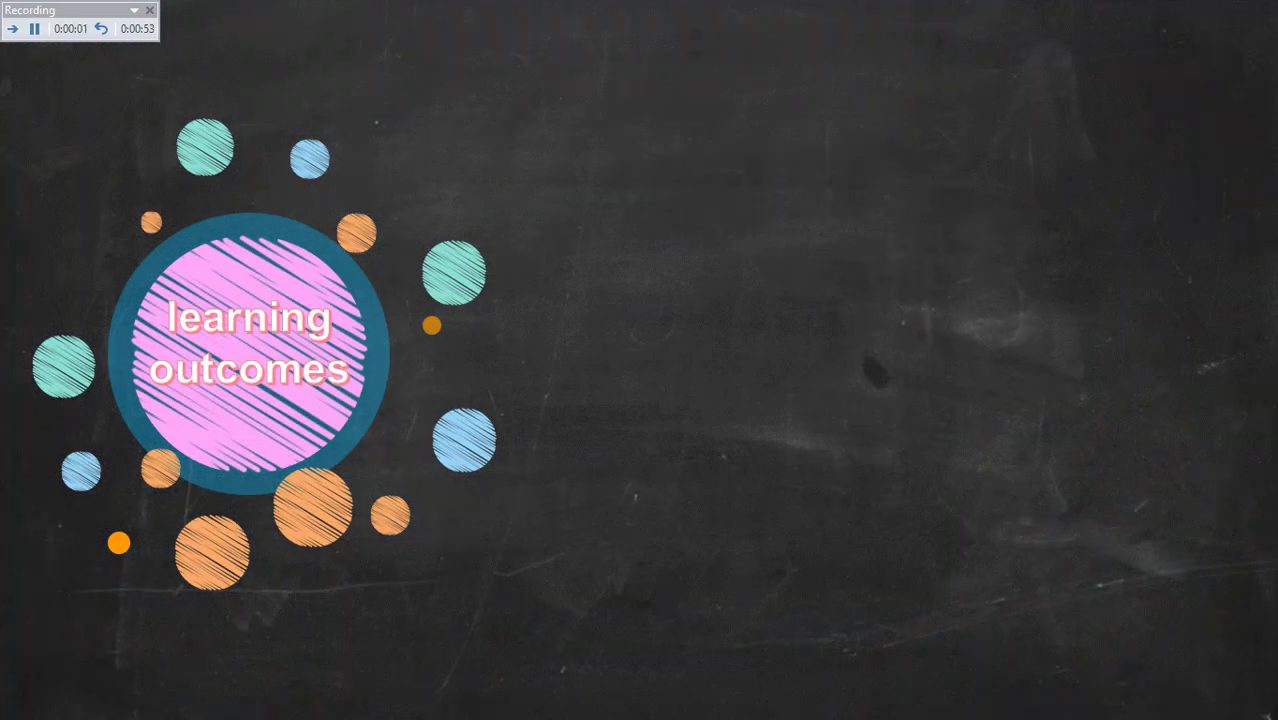
key("Right")
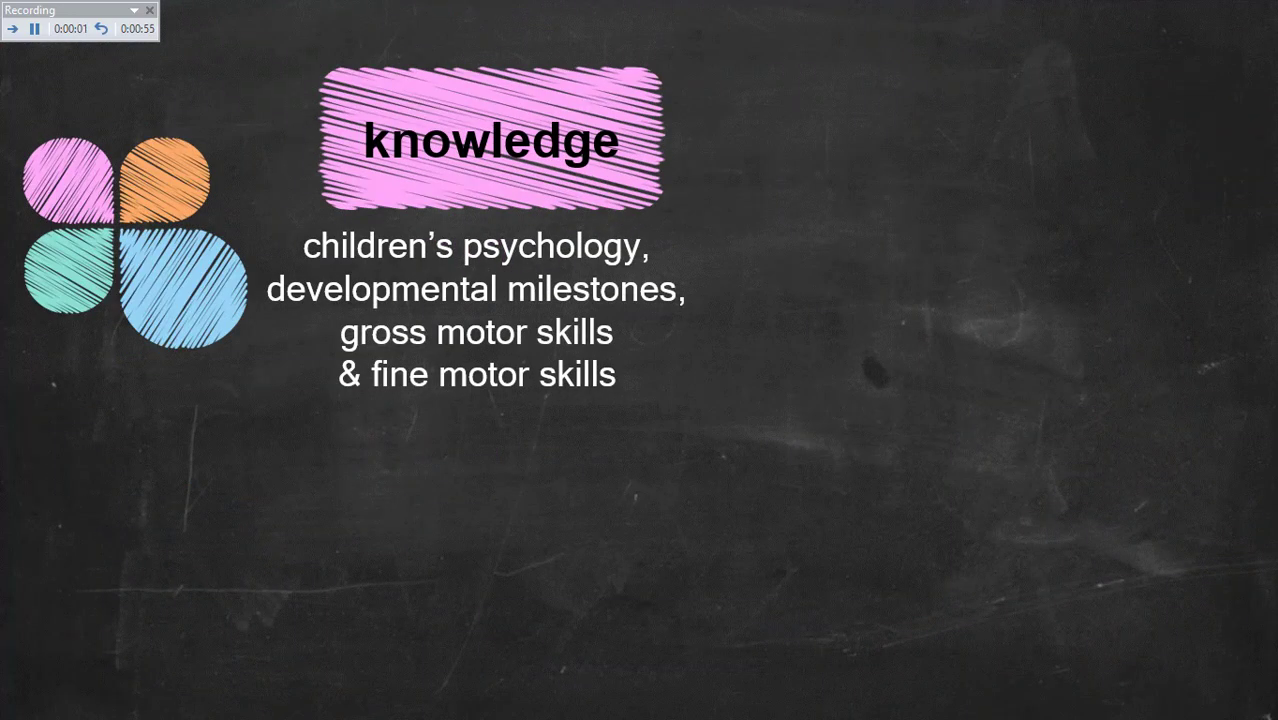
key("Right")
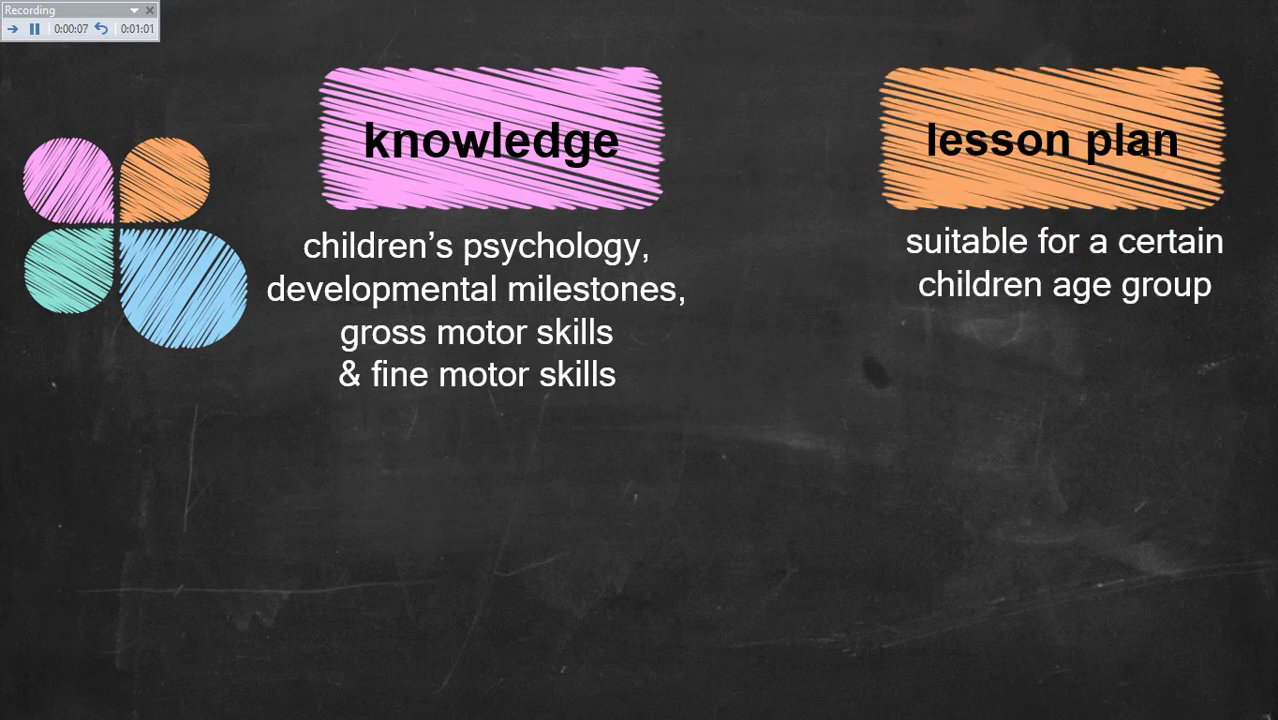
key("Escape")
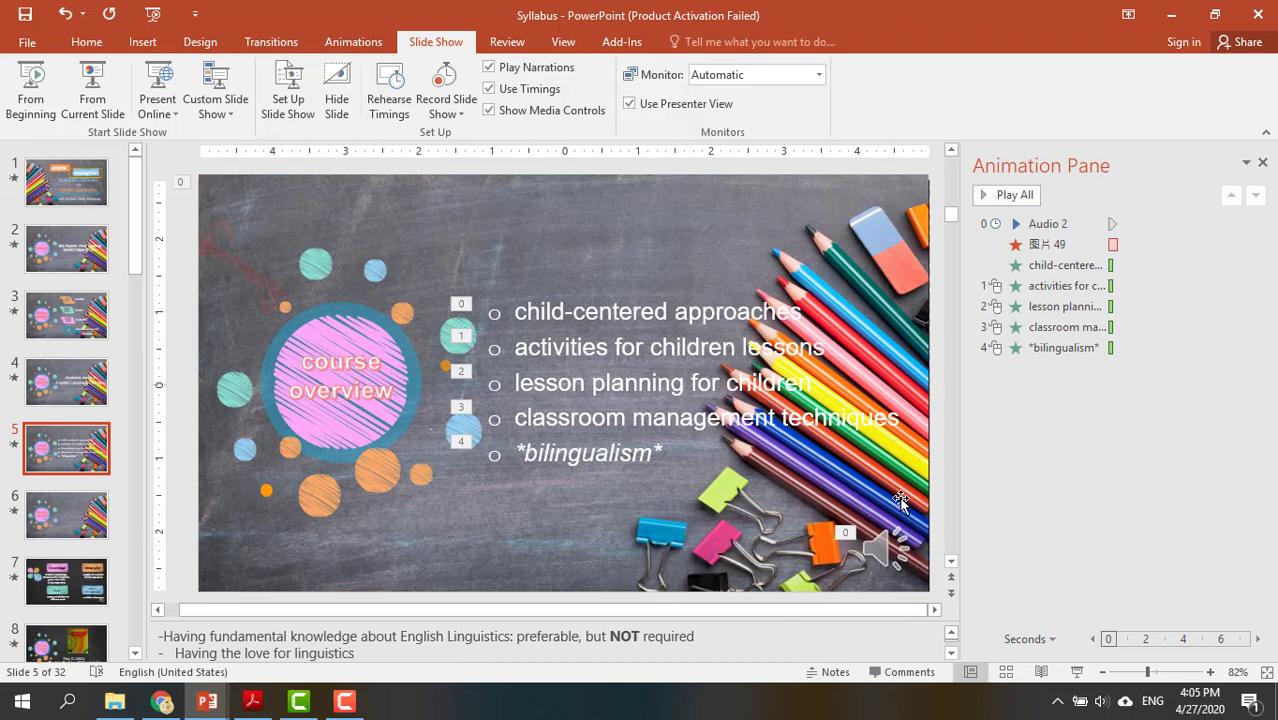
Set slide 5's Audio 2 narration to Start With Previous in the Animation Pane.
left_click(890, 545)
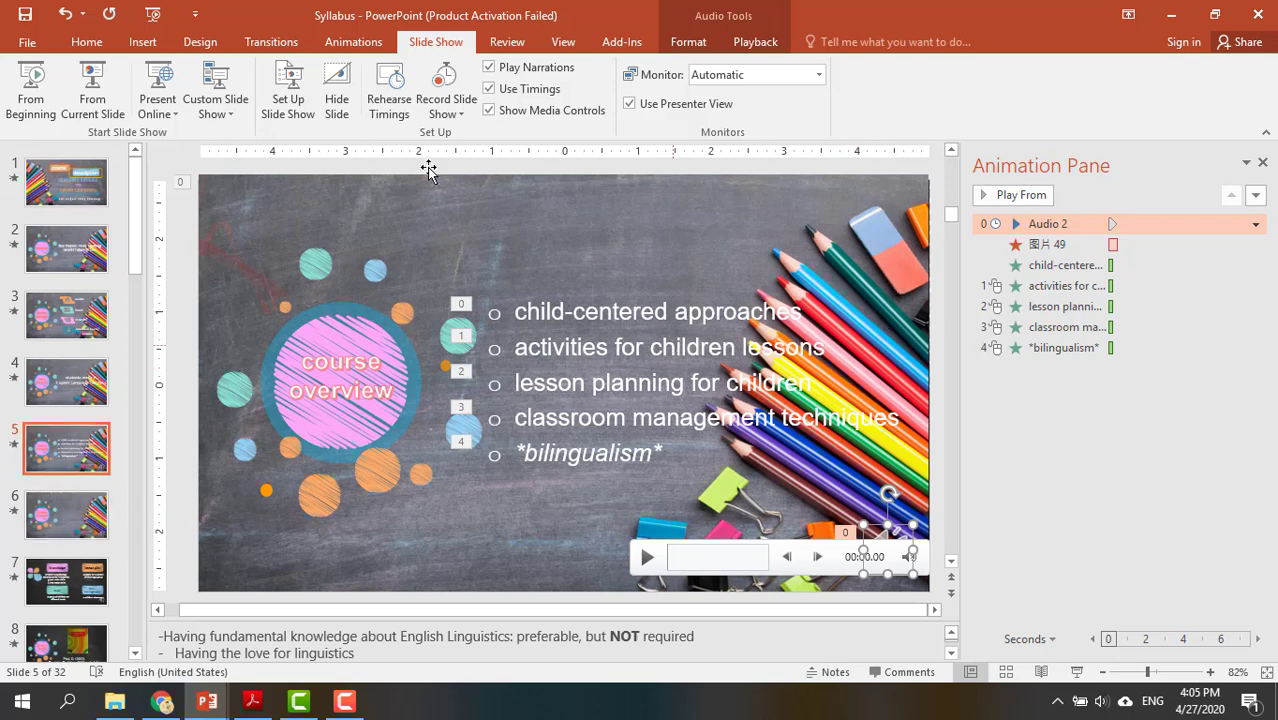
left_click(350, 44)
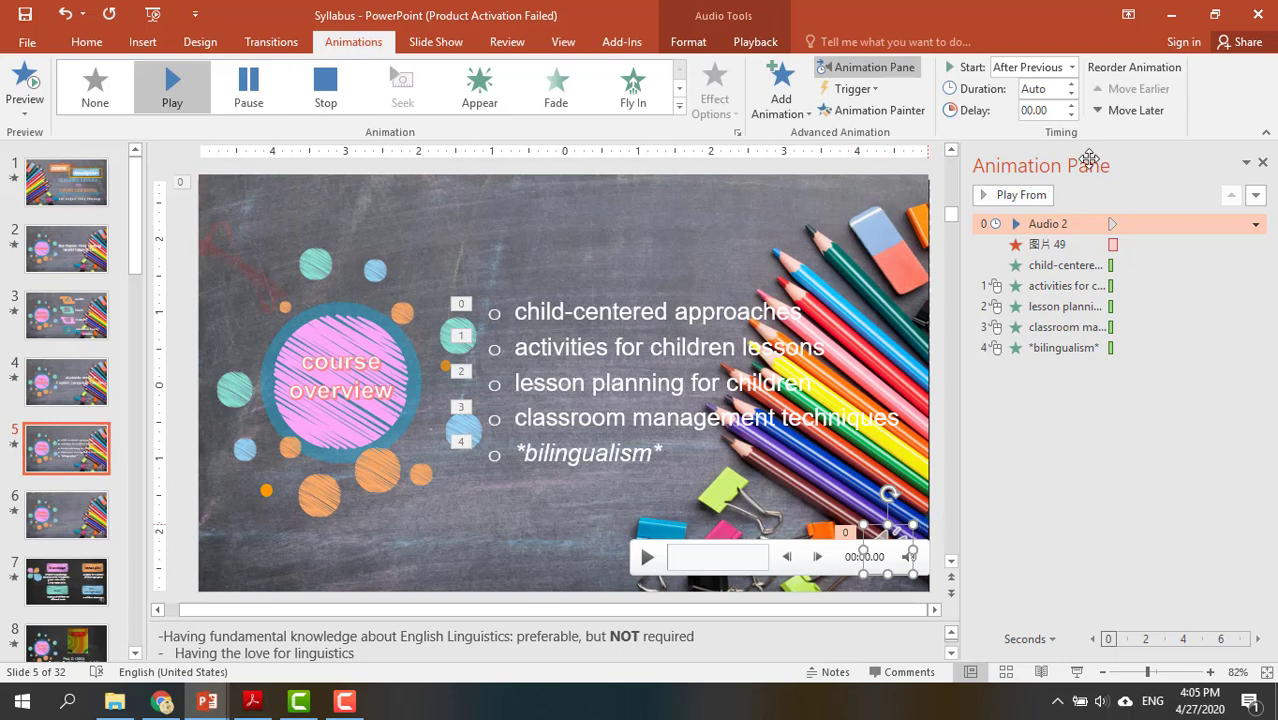
left_click(1093, 228)
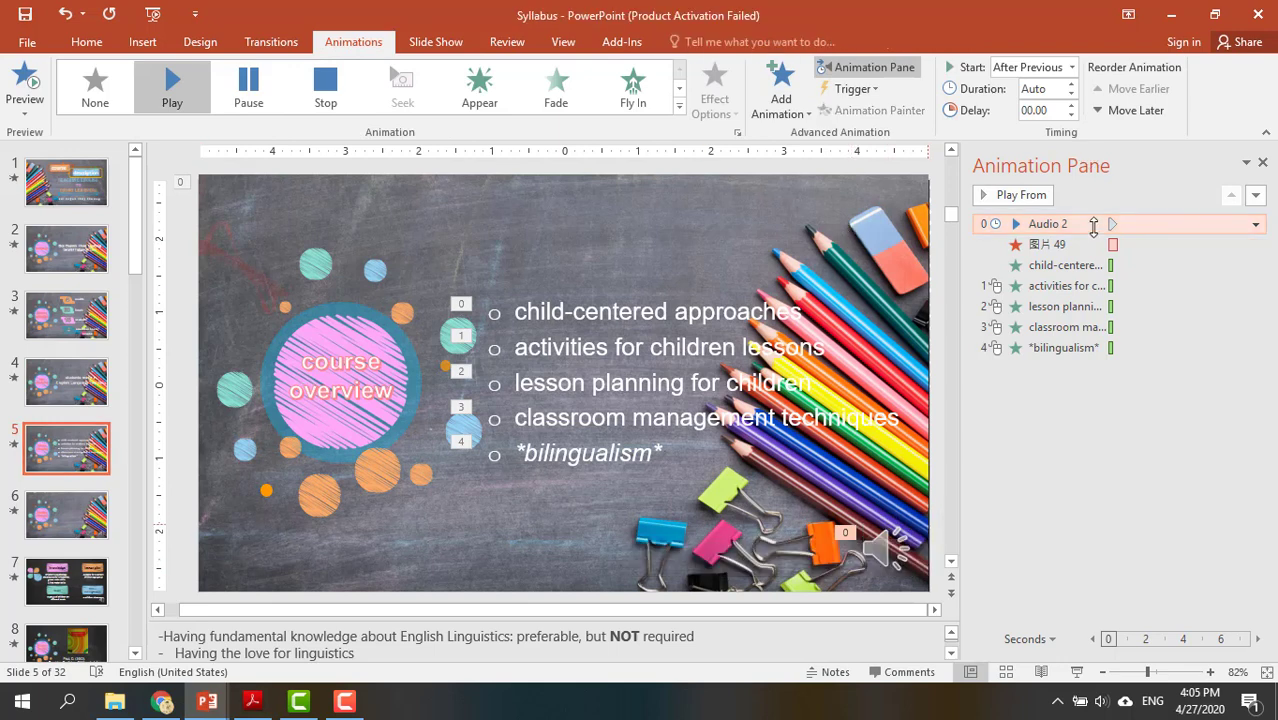
left_click(1255, 224)
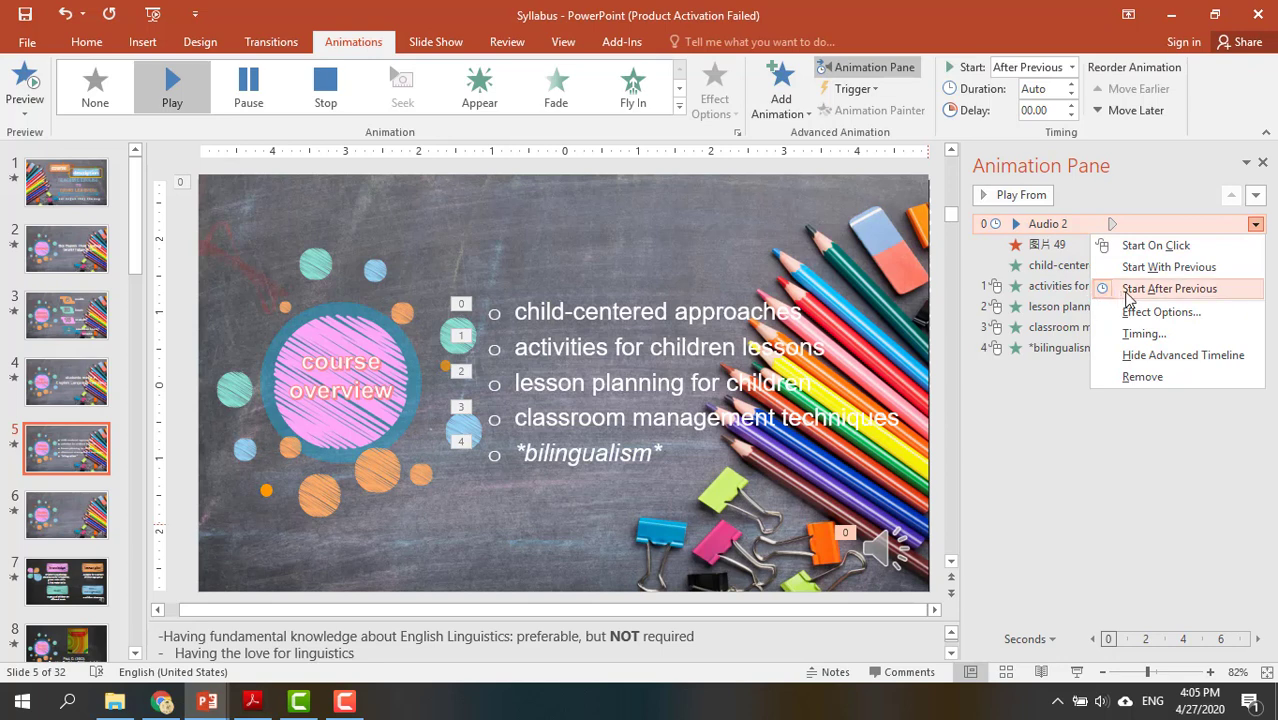
left_click(1180, 268)
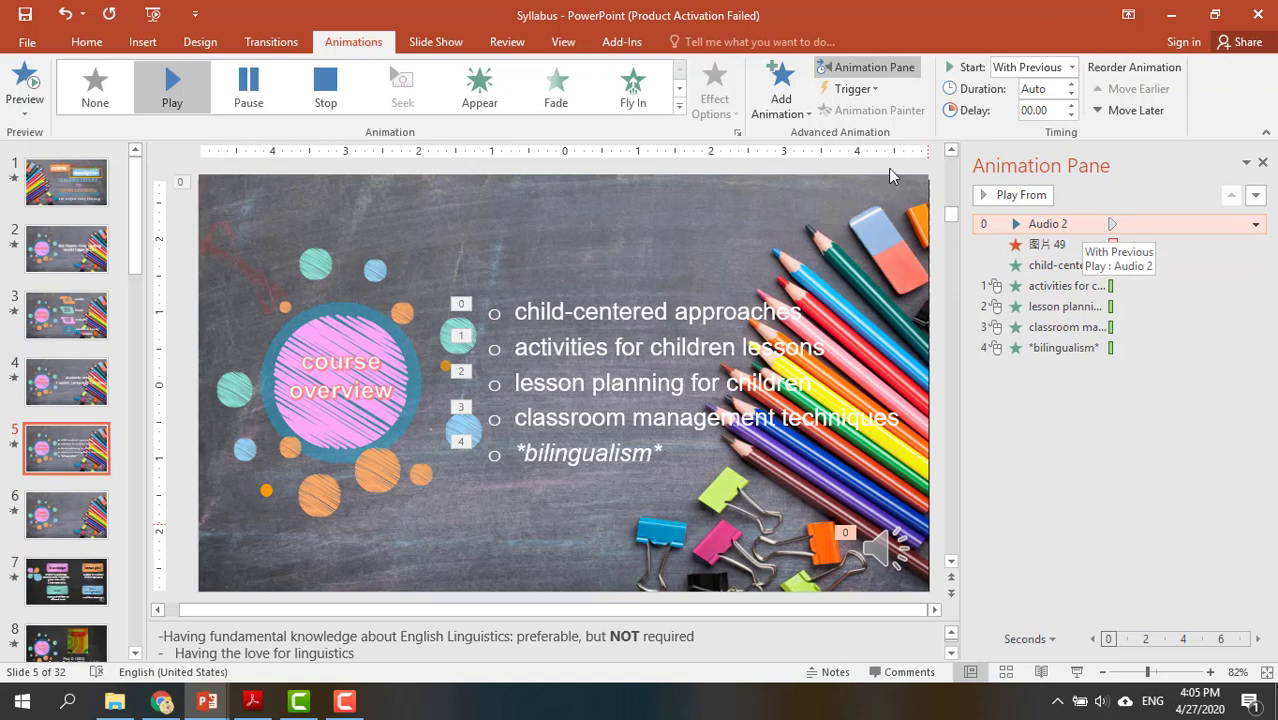
left_click(679, 109)
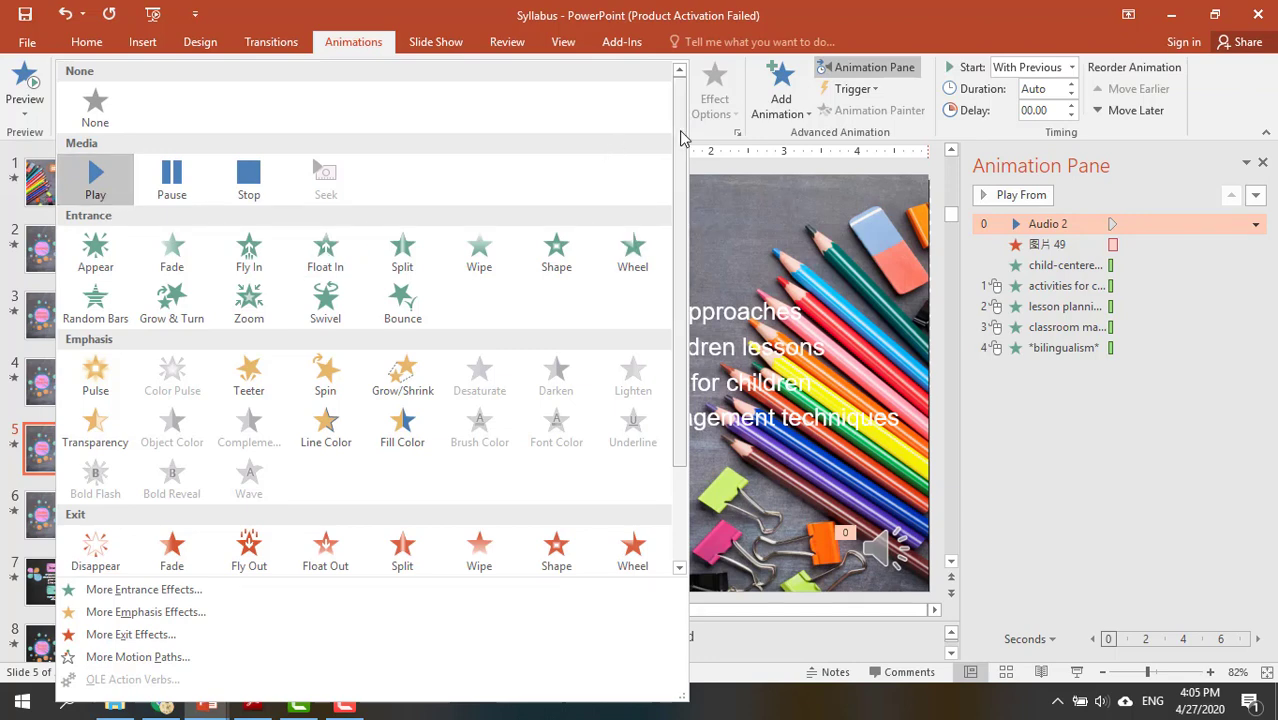
left_click(955, 316)
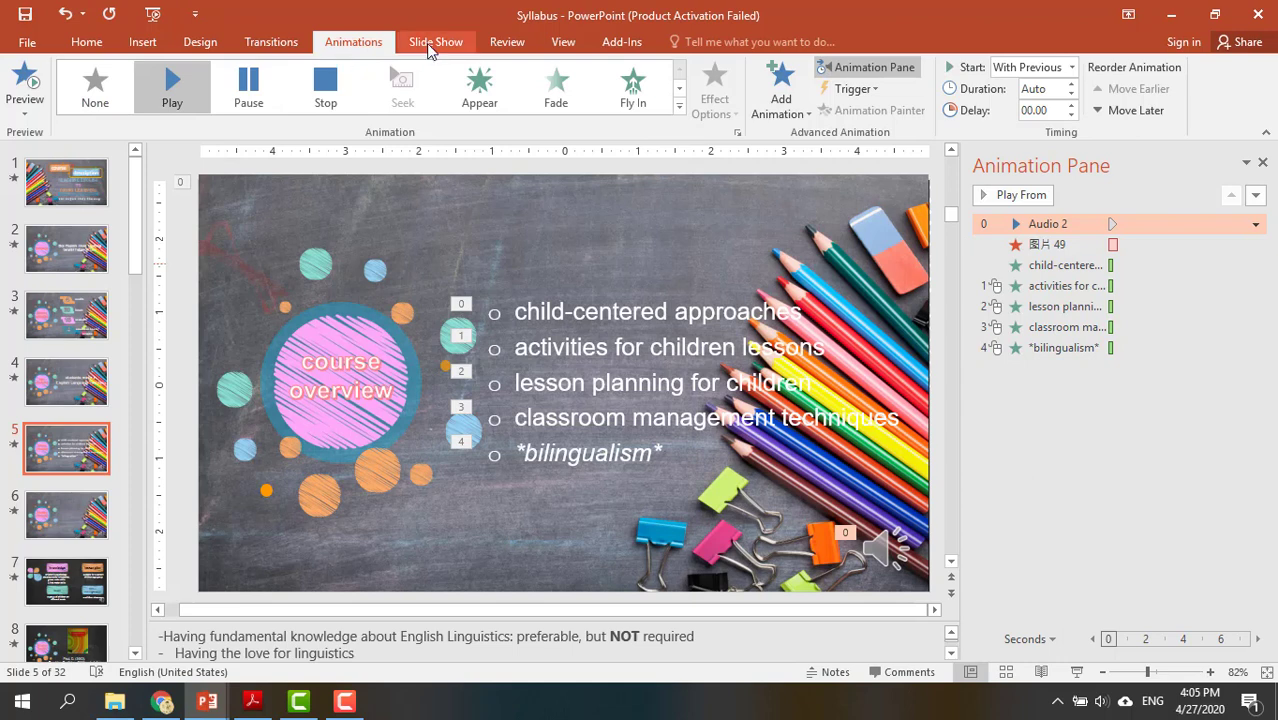
Make slide 5 advance on mouse click or automatically after 00:23.63.
left_click(273, 42)
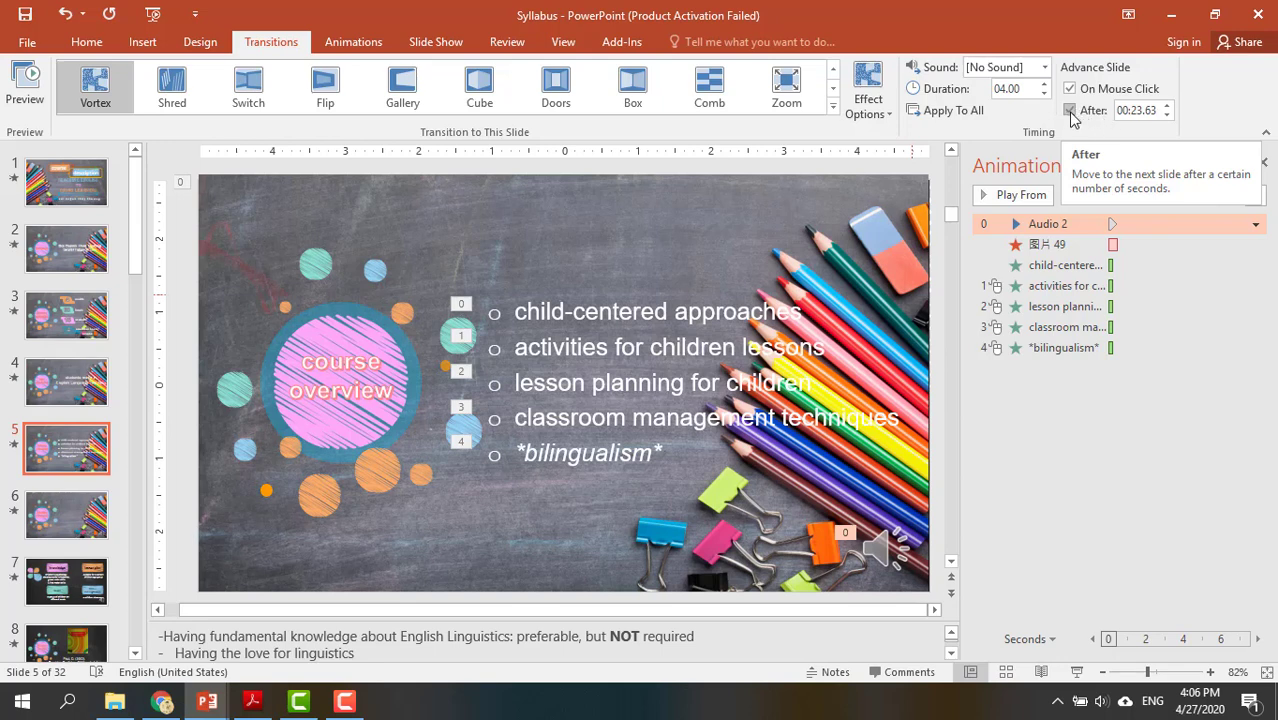
left_click(1072, 117)
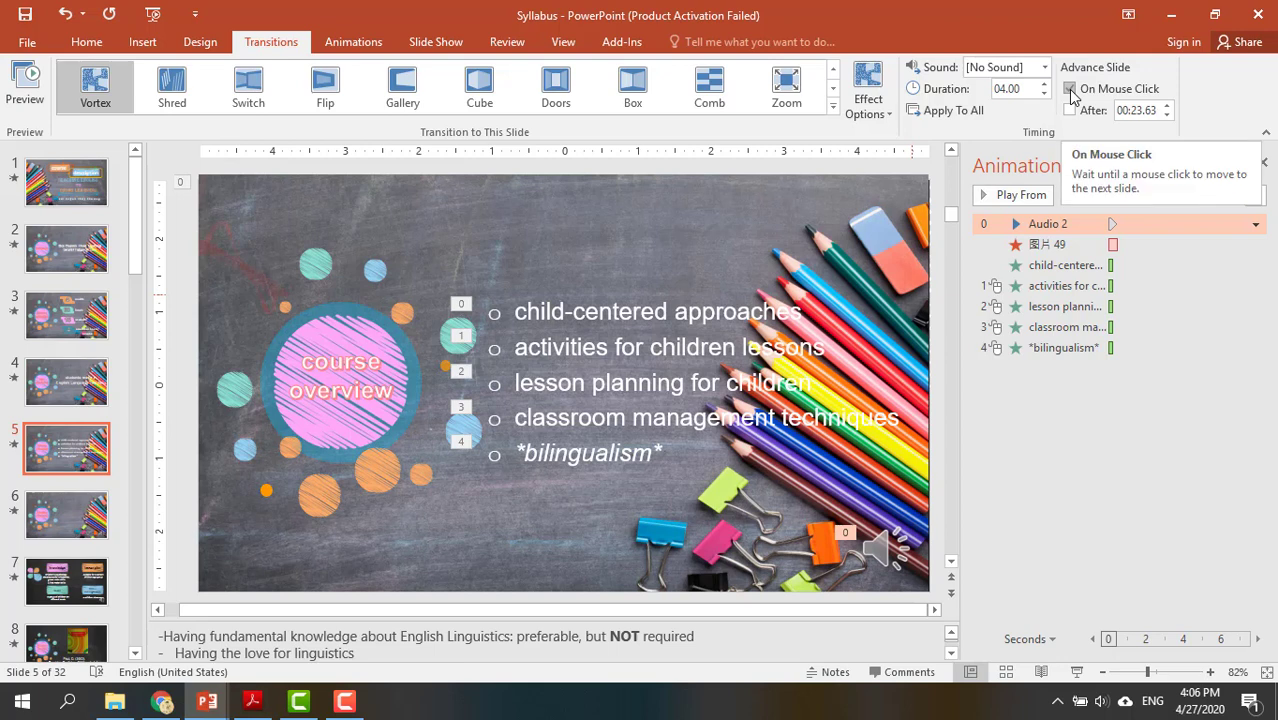
left_click(1070, 90)
left_click(1073, 111)
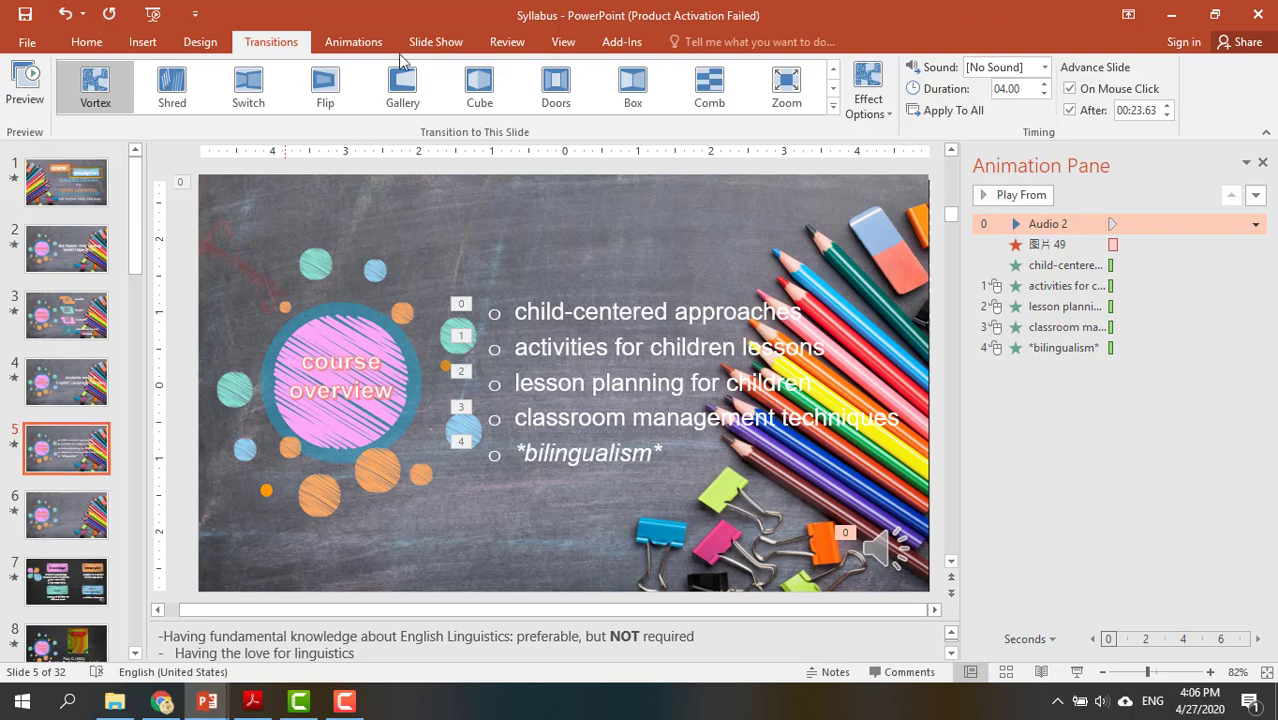
Check the Record Slide Show Clear options without clearing, then select slide 5's narration audio.
left_click(436, 42)
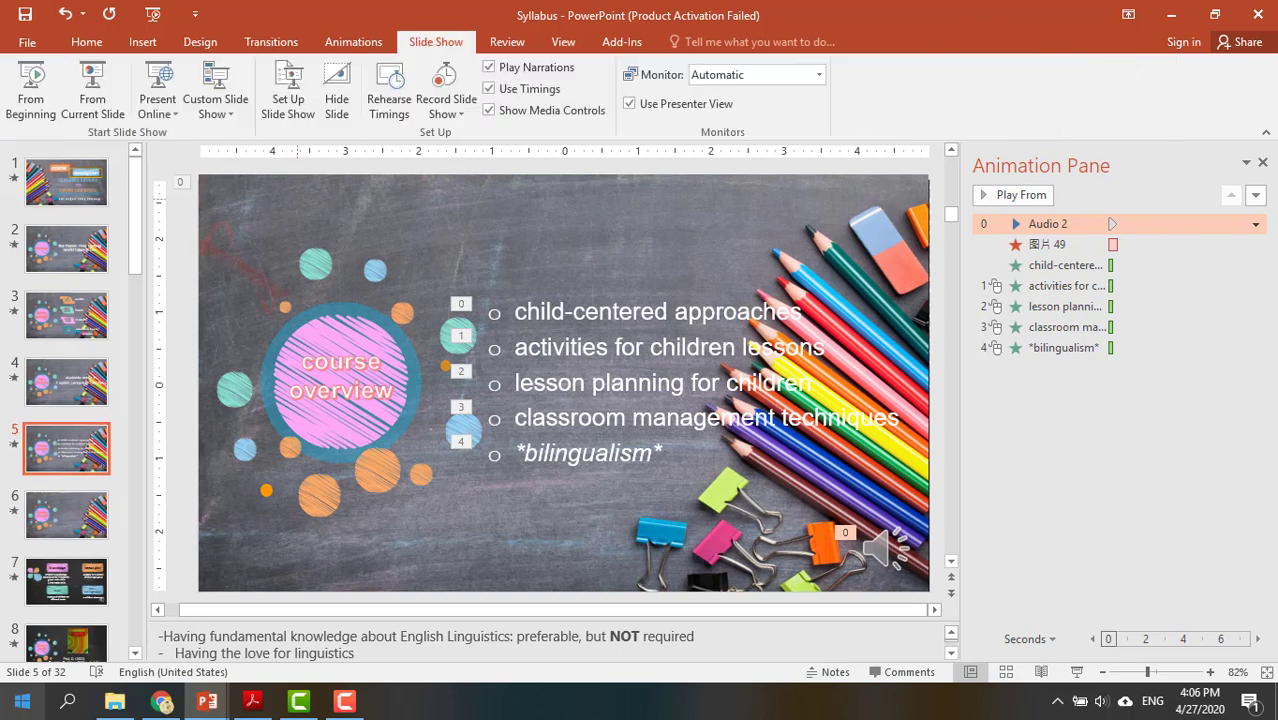
left_click(460, 110)
mouse_move(459, 185)
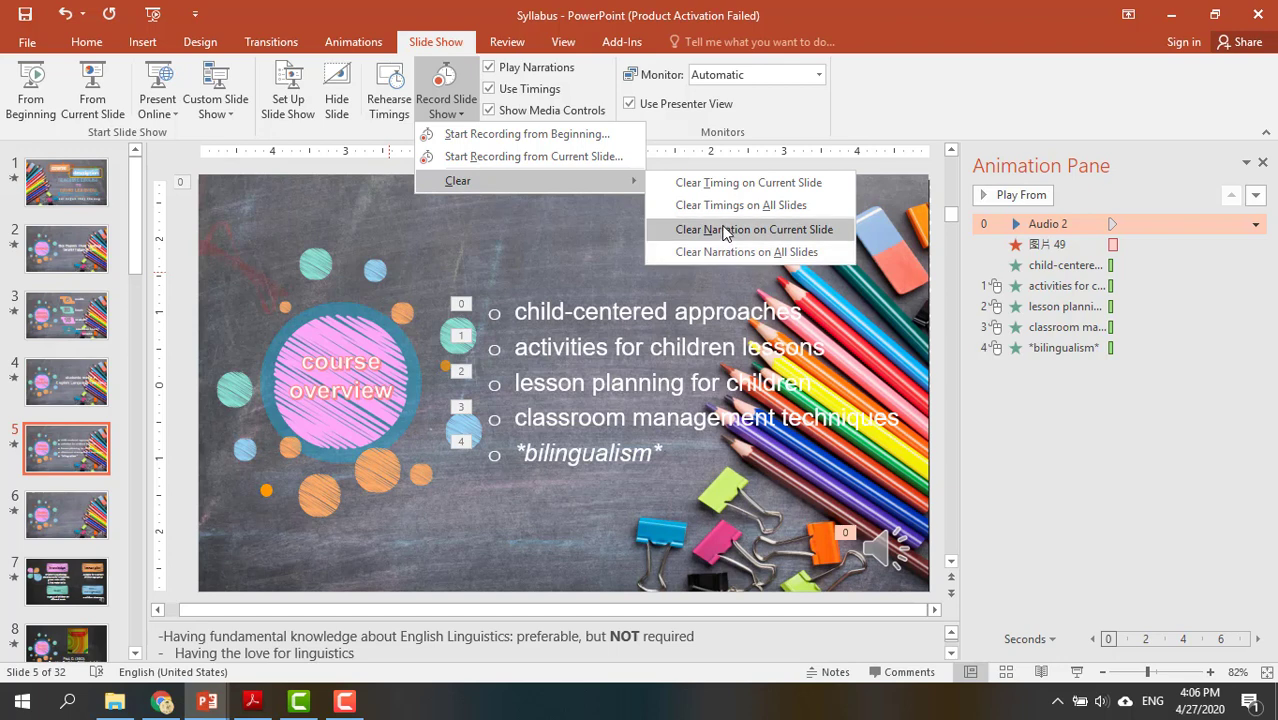
left_click(733, 400)
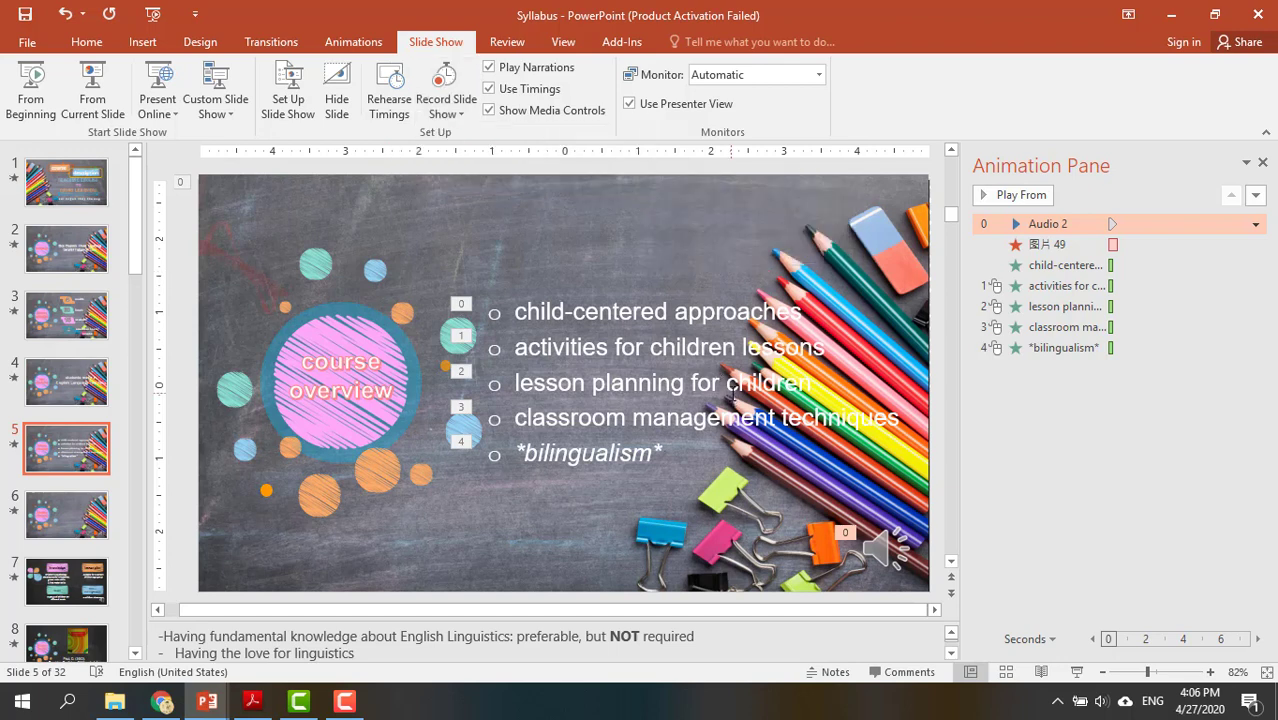
left_click(884, 556)
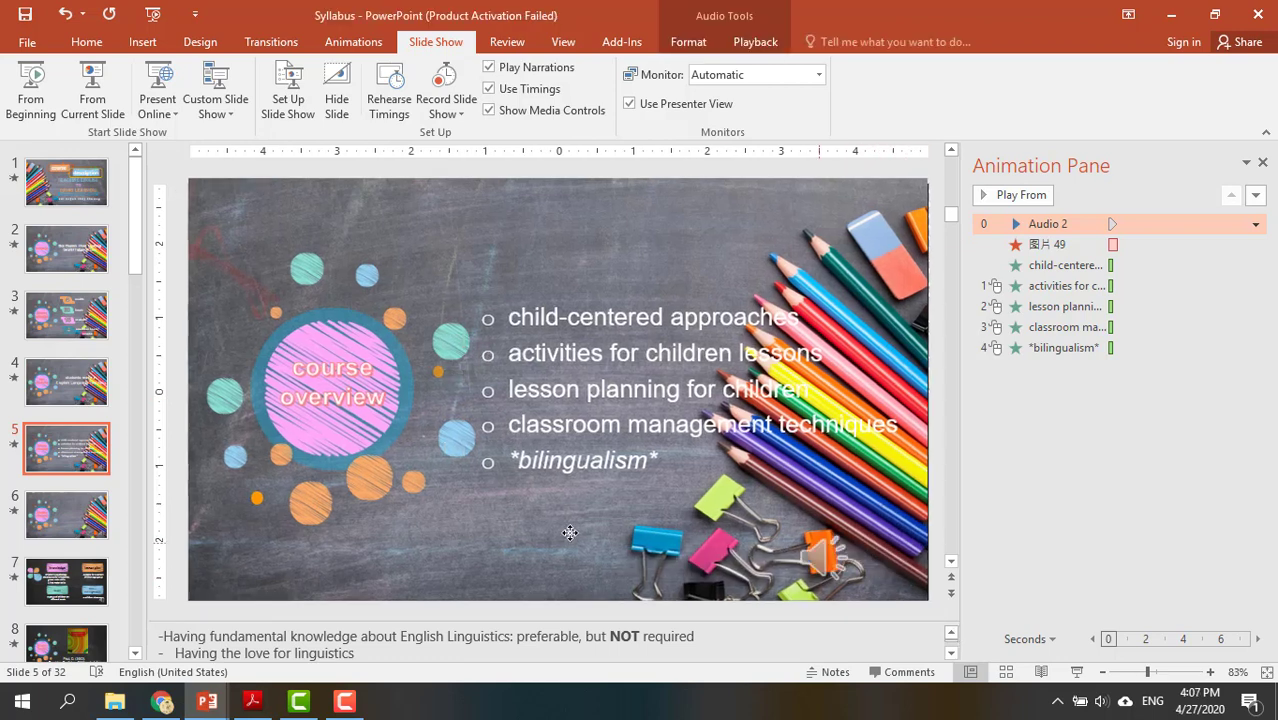
Zoom out, move the audio icon off slide 5's lower-left edge, and preview the slide.
left_click(356, 519)
left_click_drag(884, 556, 356, 519)
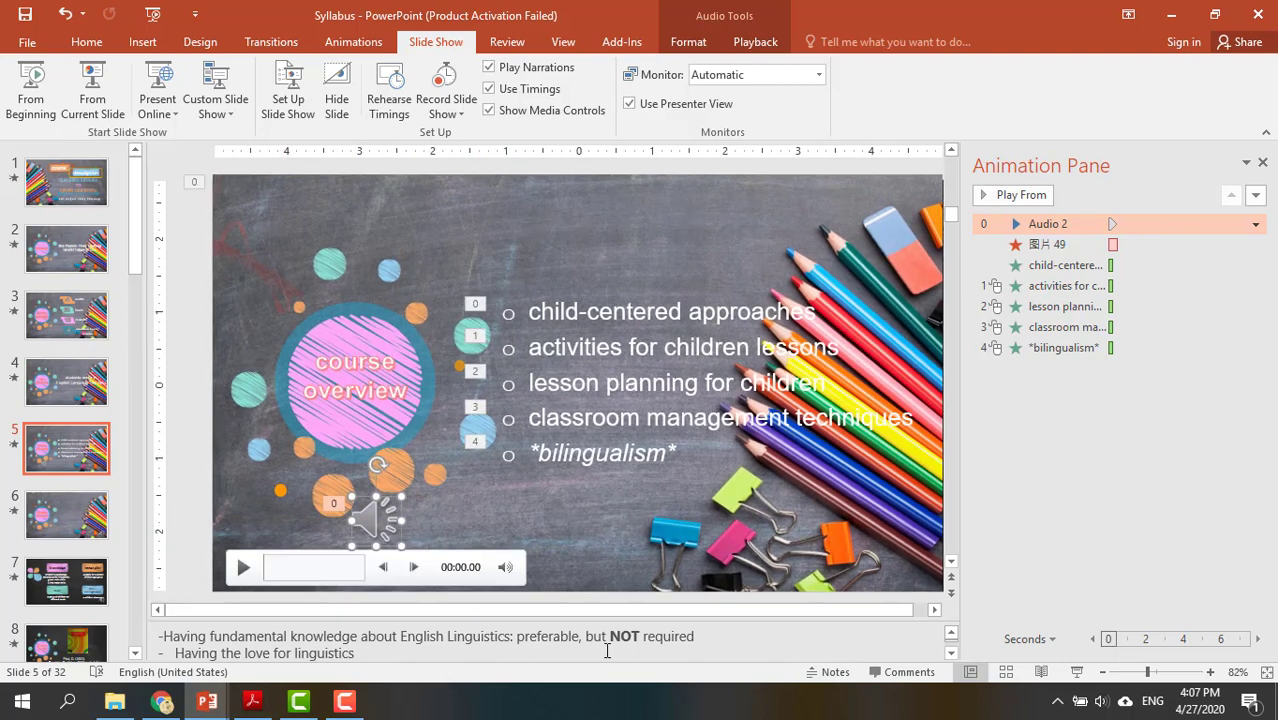
left_click(1102, 673)
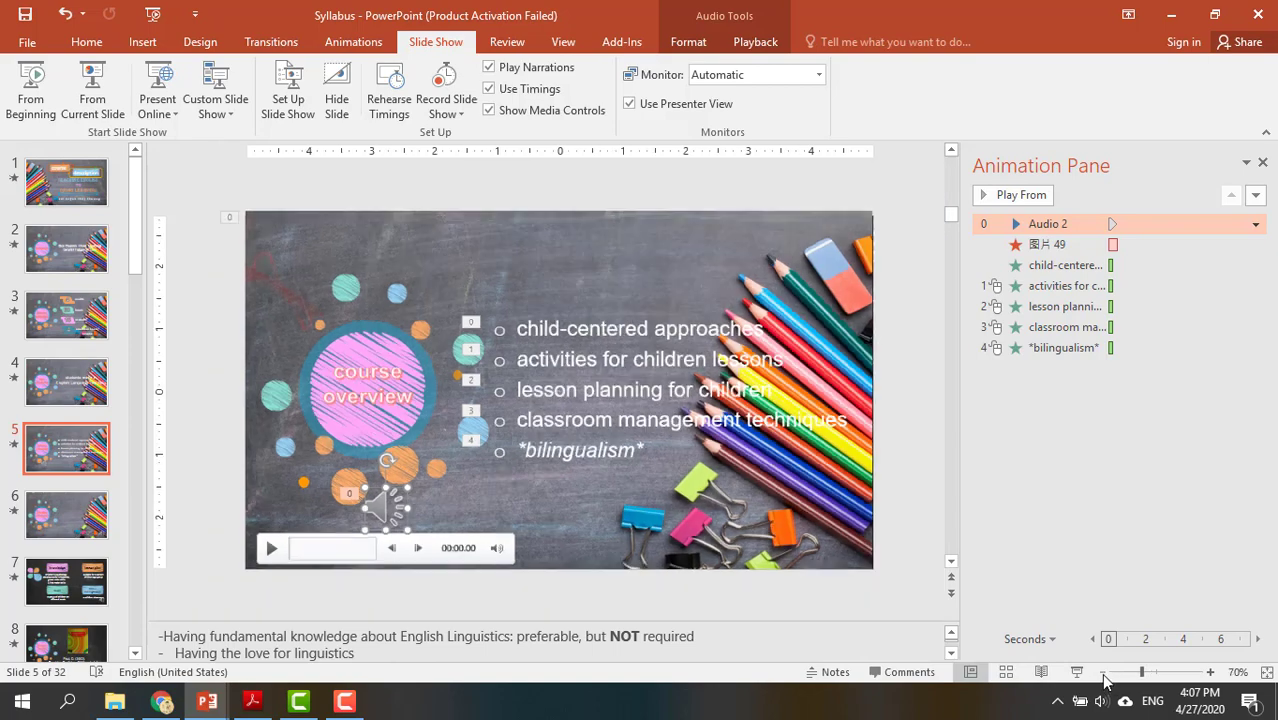
left_click(1103, 672)
left_click_drag(380, 510, 203, 527)
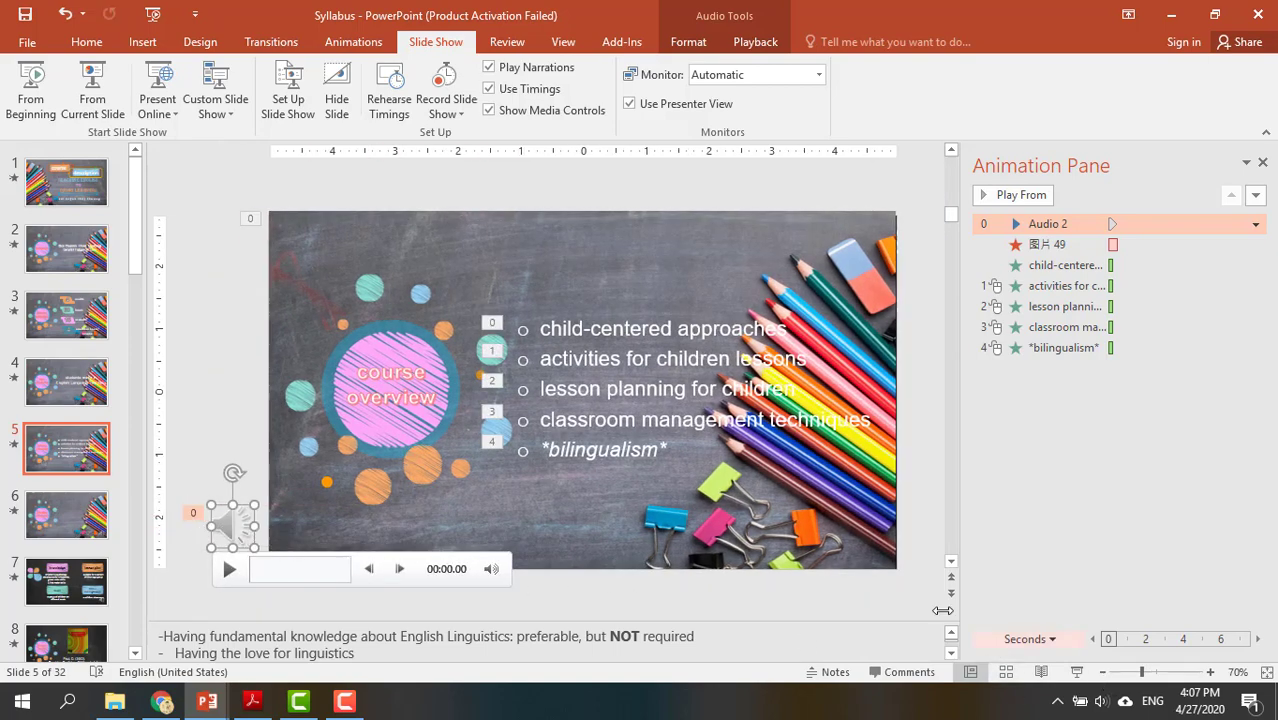
left_click(1077, 672)
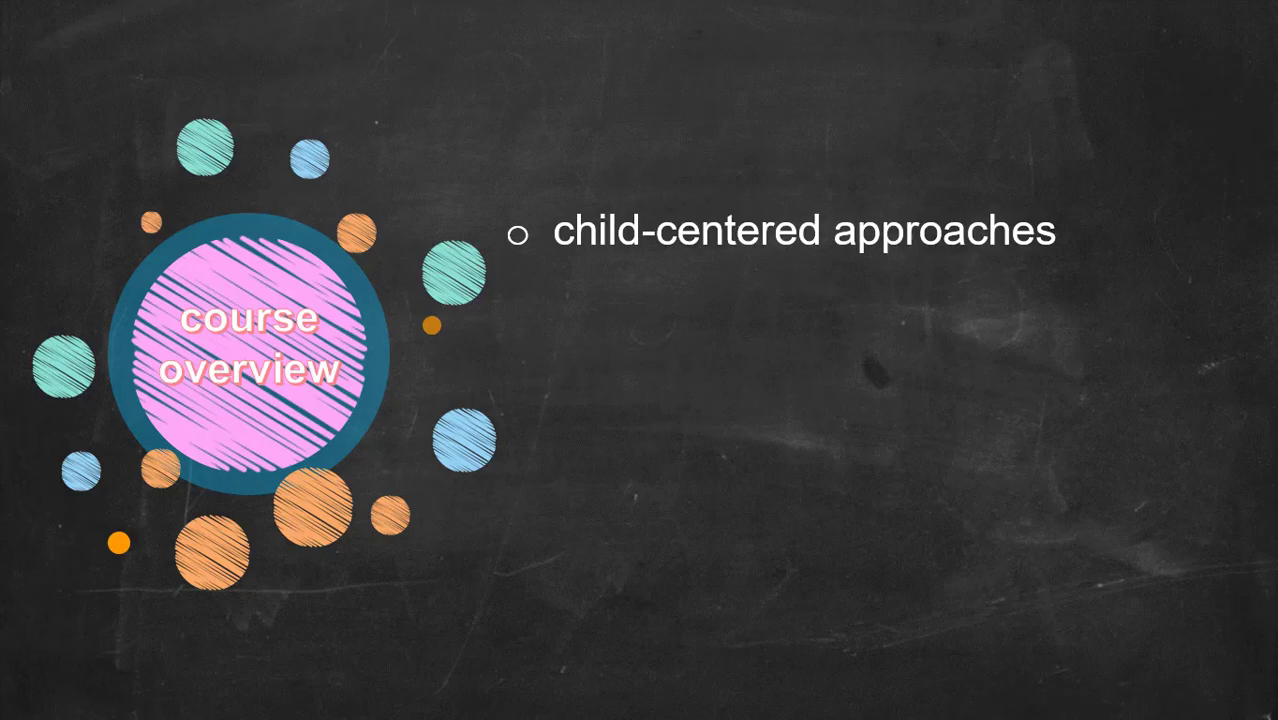
key("Escape")
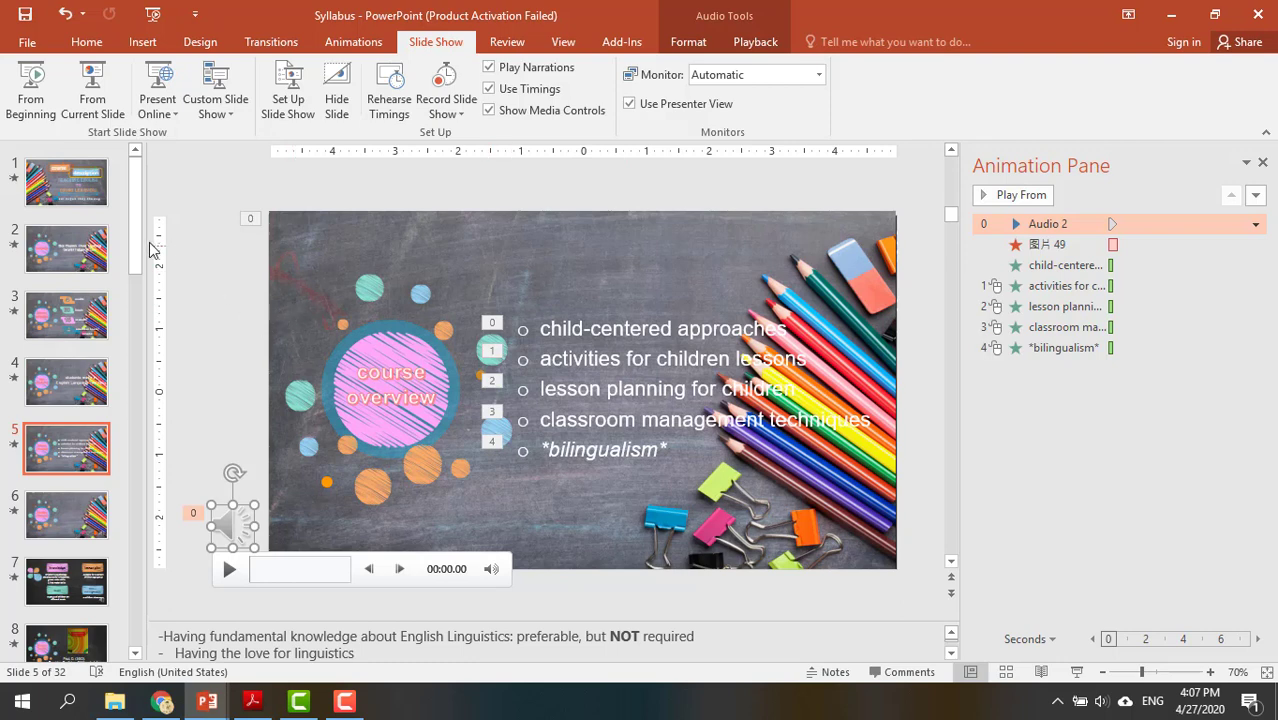
On slide 1, move the audio icon to the lower-left edge and make it Start With Previous.
left_click(103, 200)
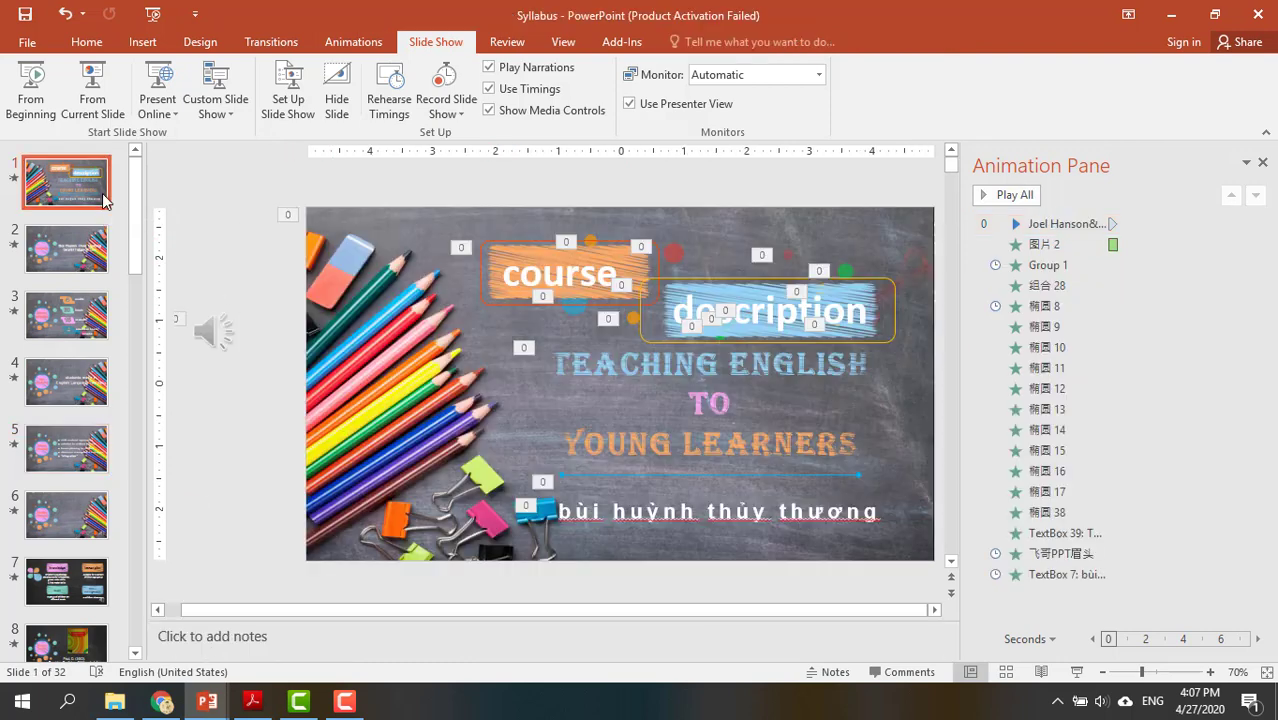
left_click(215, 335)
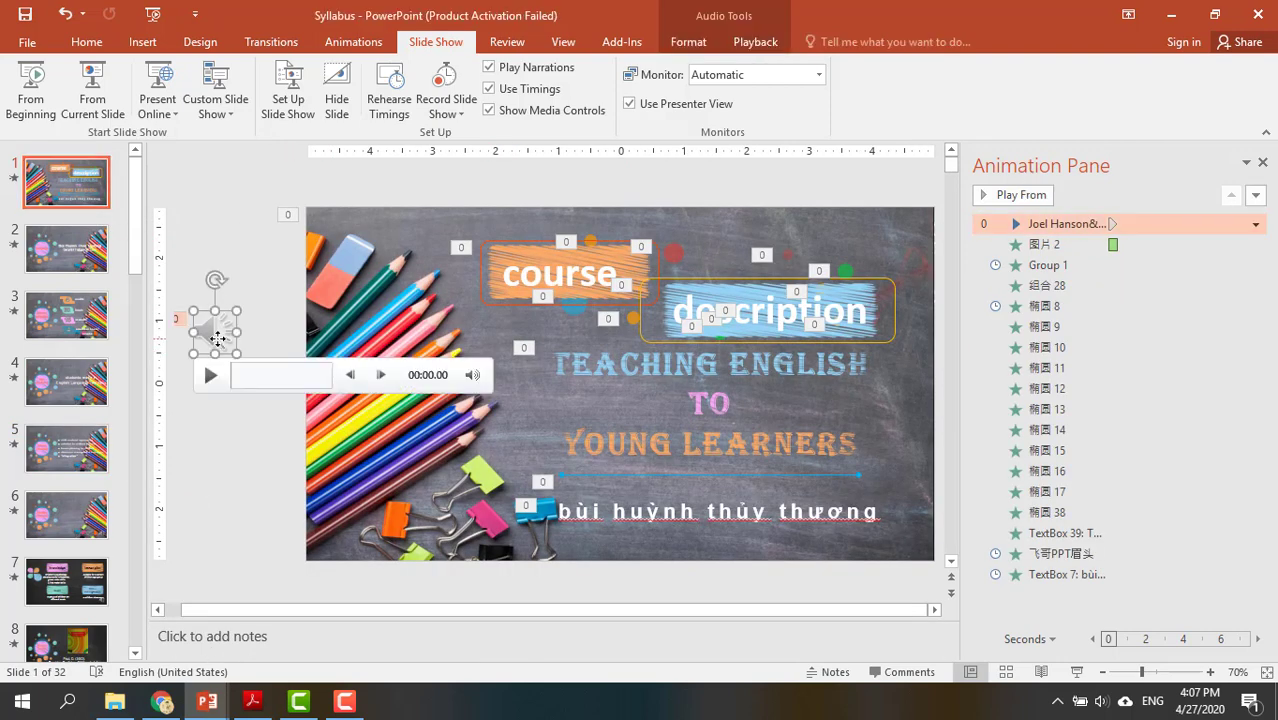
left_click_drag(205, 345, 244, 516)
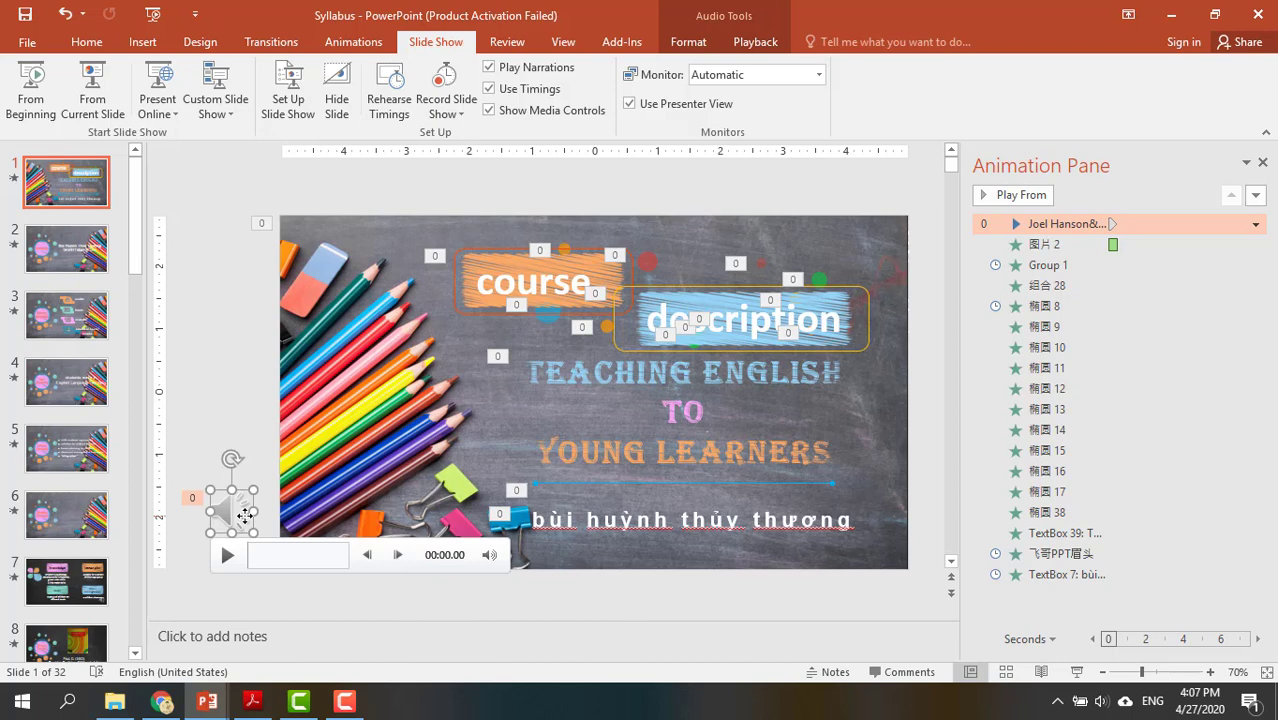
left_click(1255, 224)
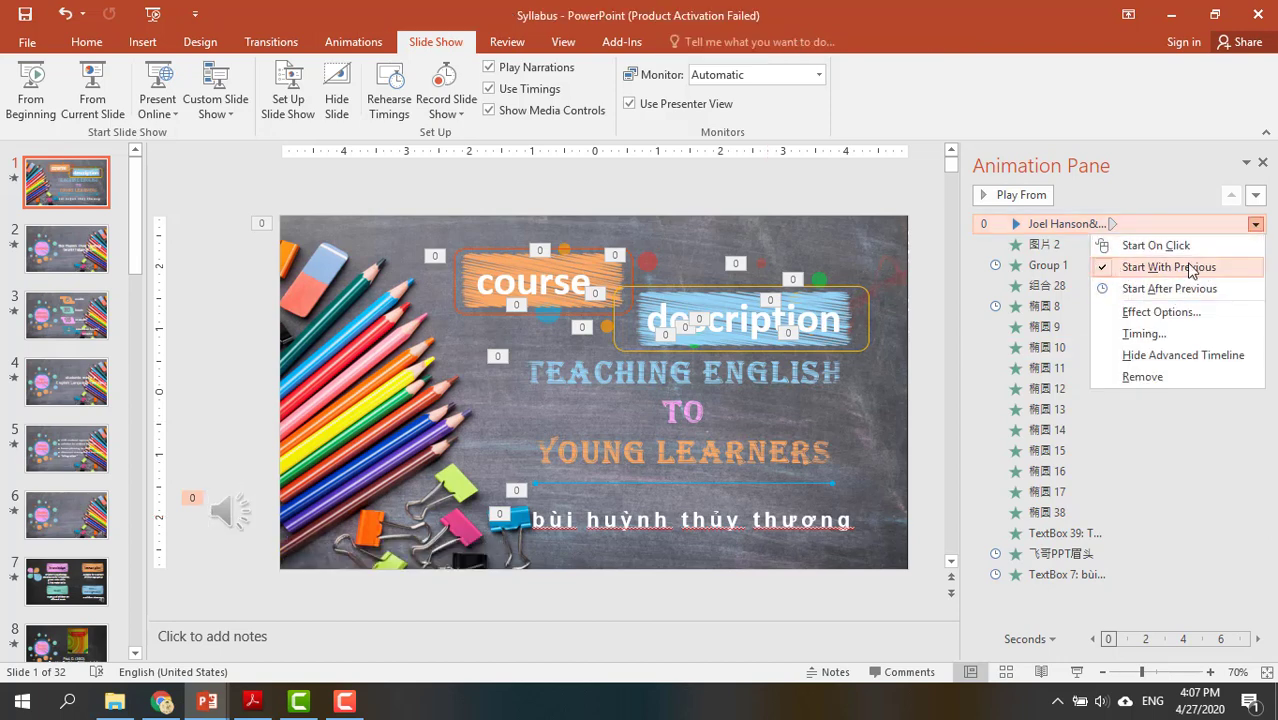
left_click(1195, 268)
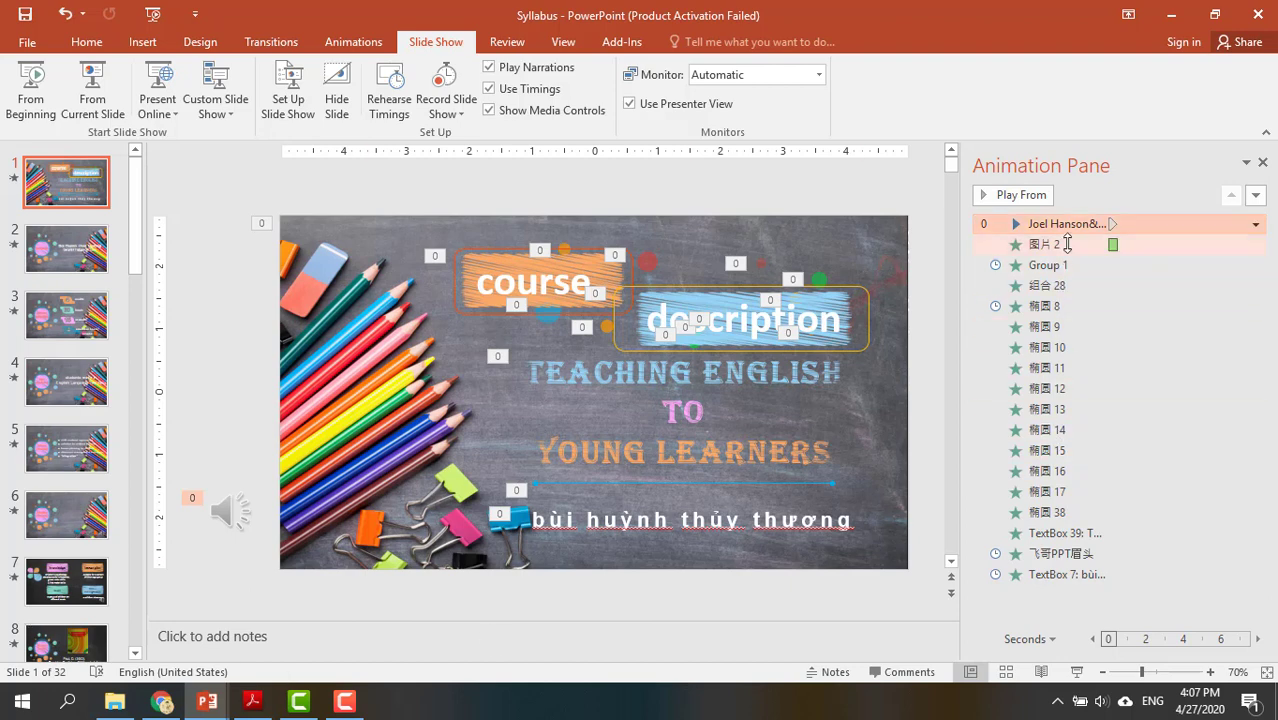
mouse_move(228, 508)
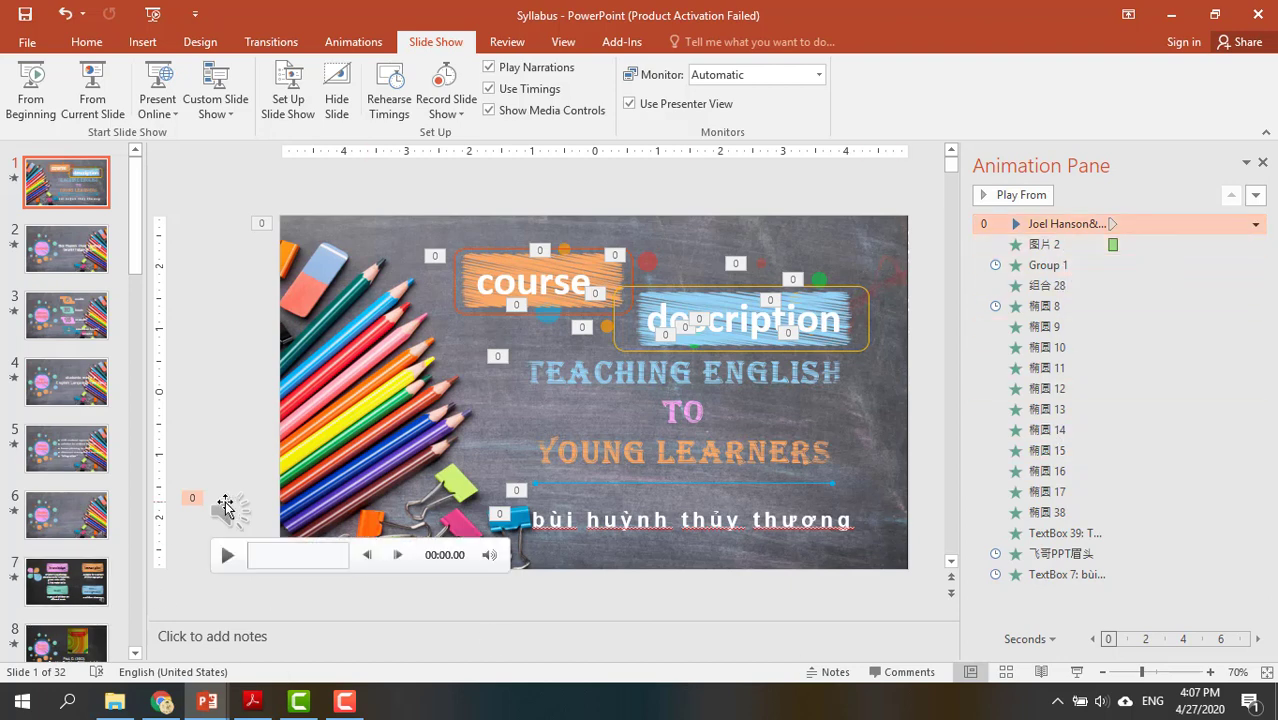
left_click(1045, 268)
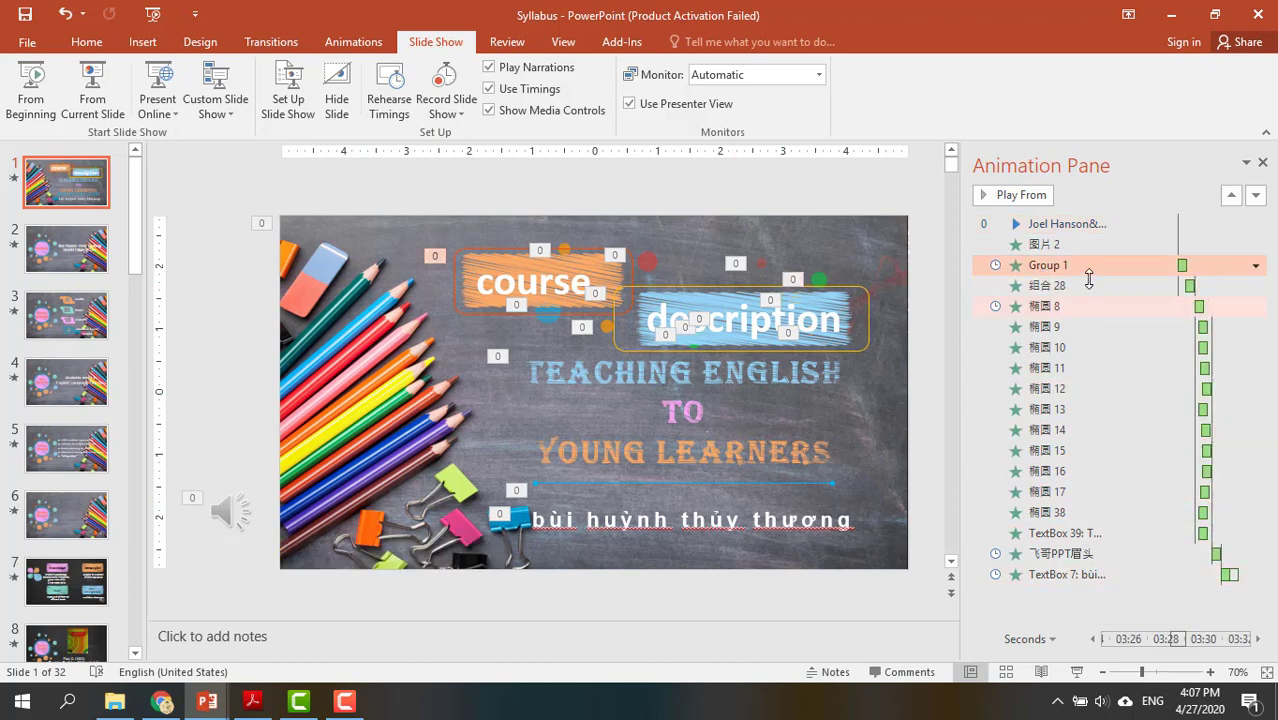
Give all of slide 1's animations a 0.25-second duration.
left_click(1045, 244)
left_click(1070, 574, "shift")
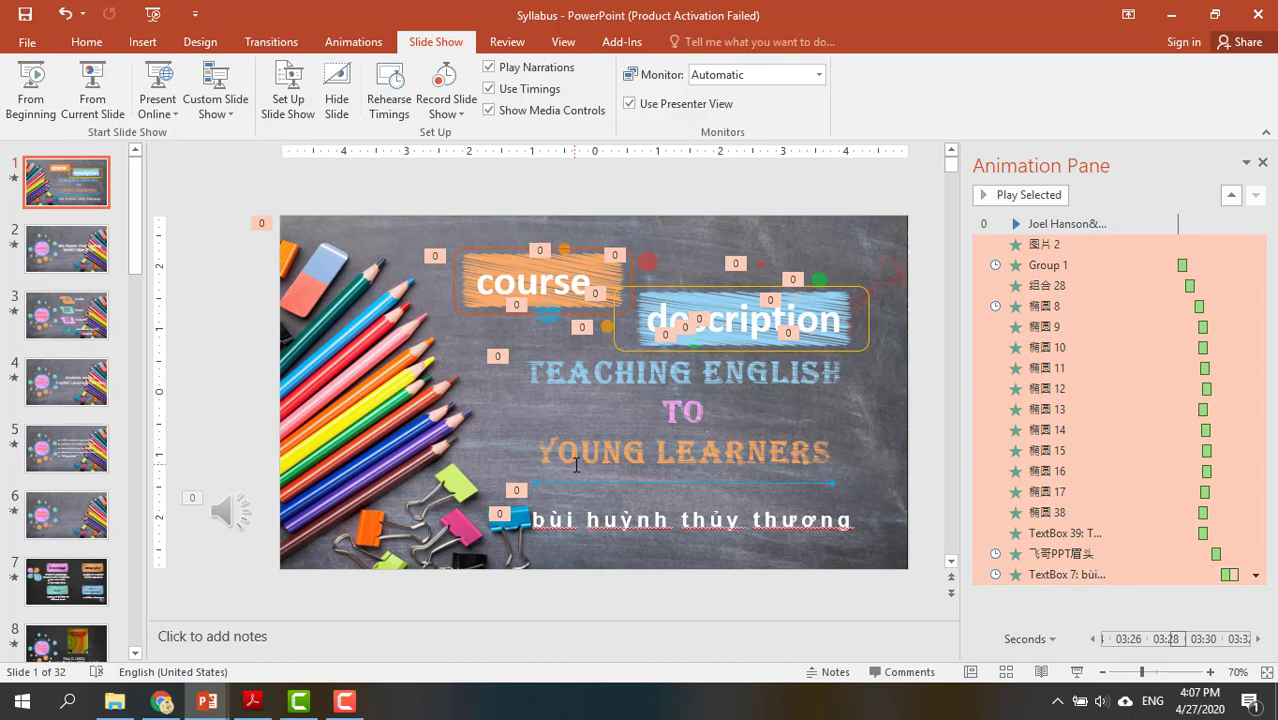
left_click(1257, 577)
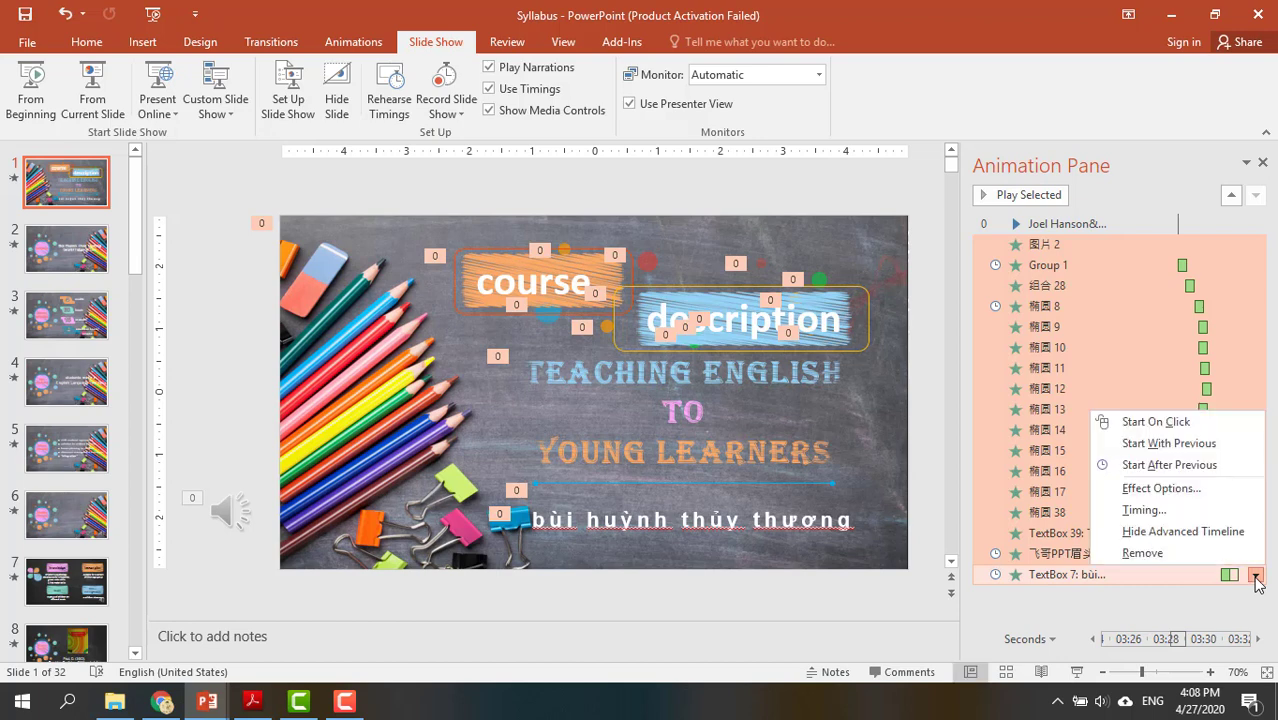
left_click(1148, 516)
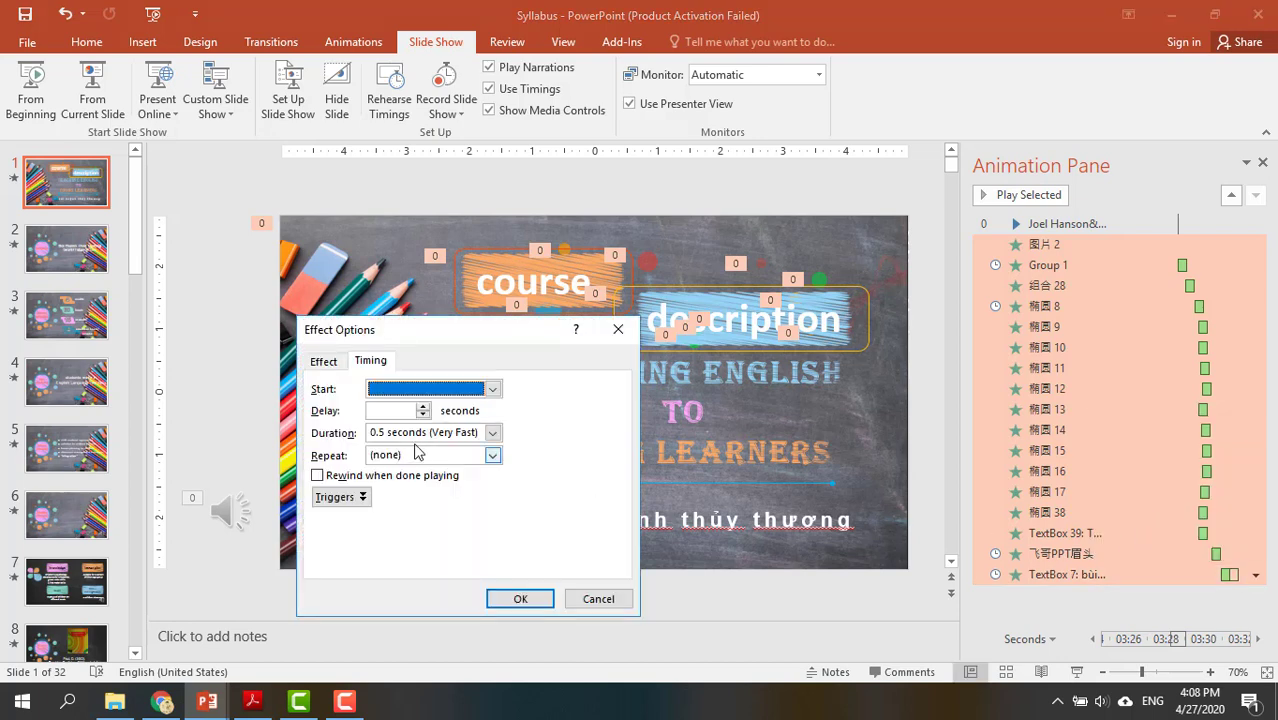
left_click(380, 435)
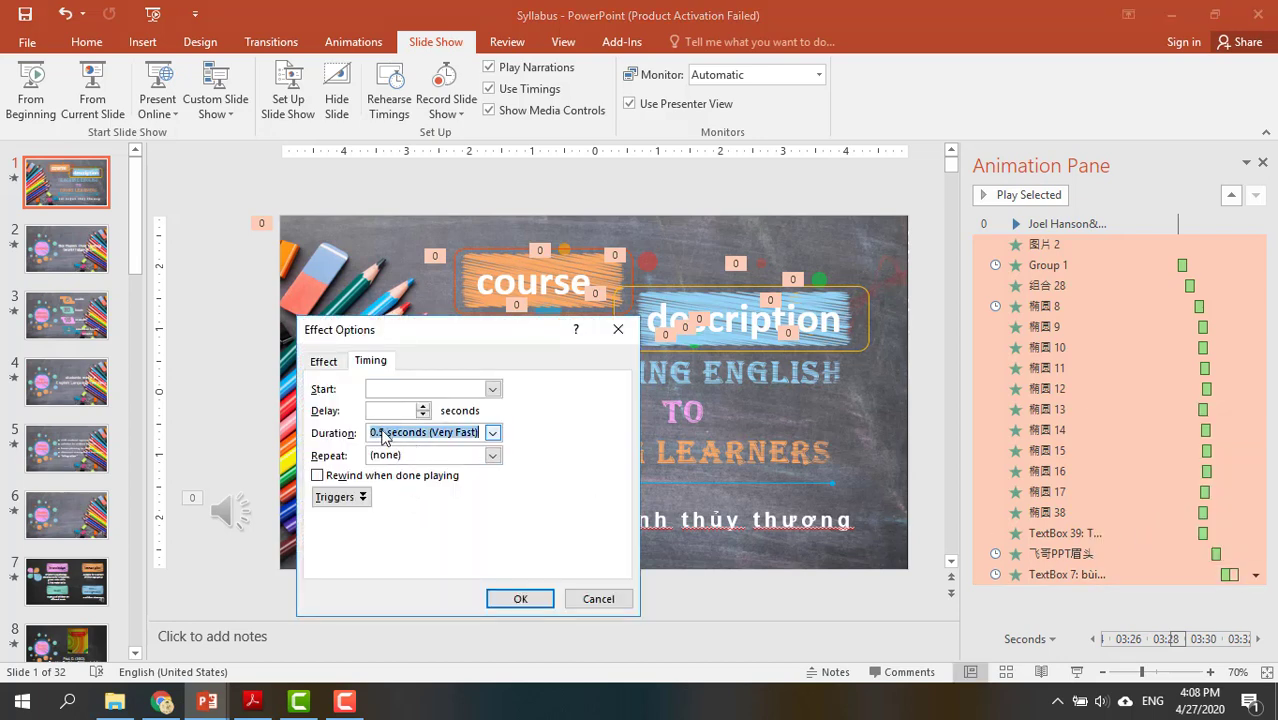
left_click(381, 437)
type("2")
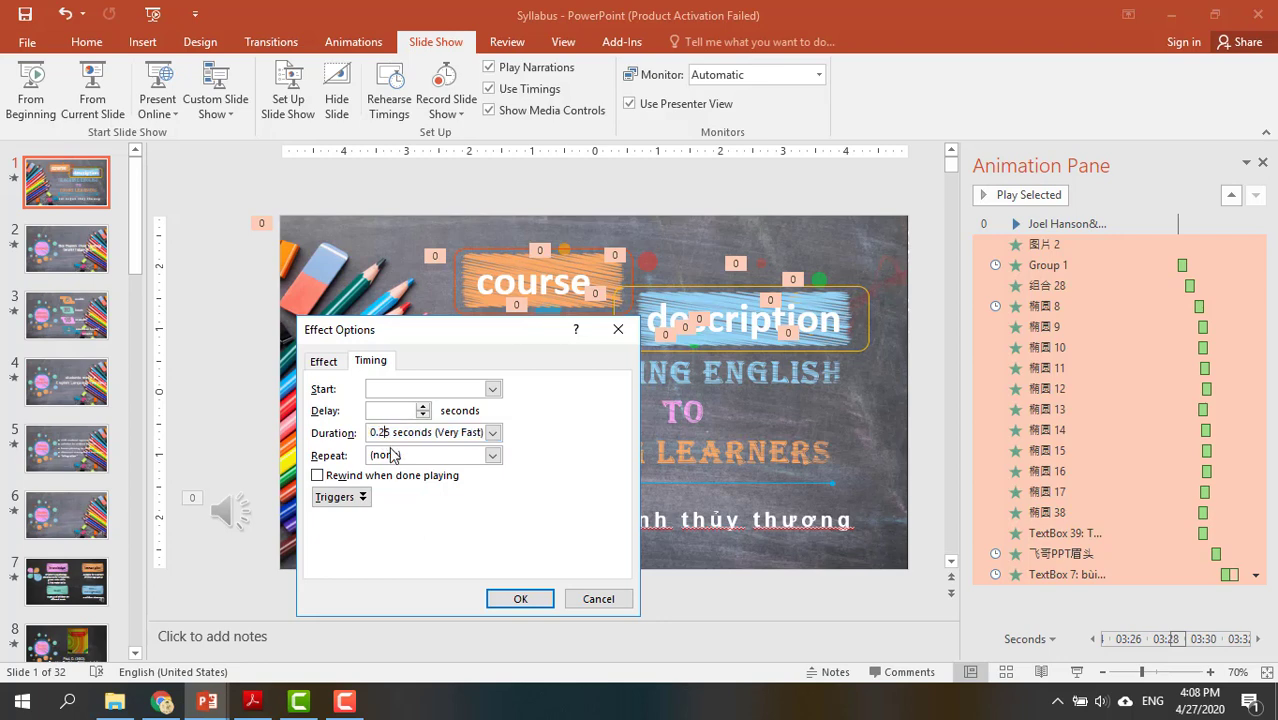
left_click(516, 600)
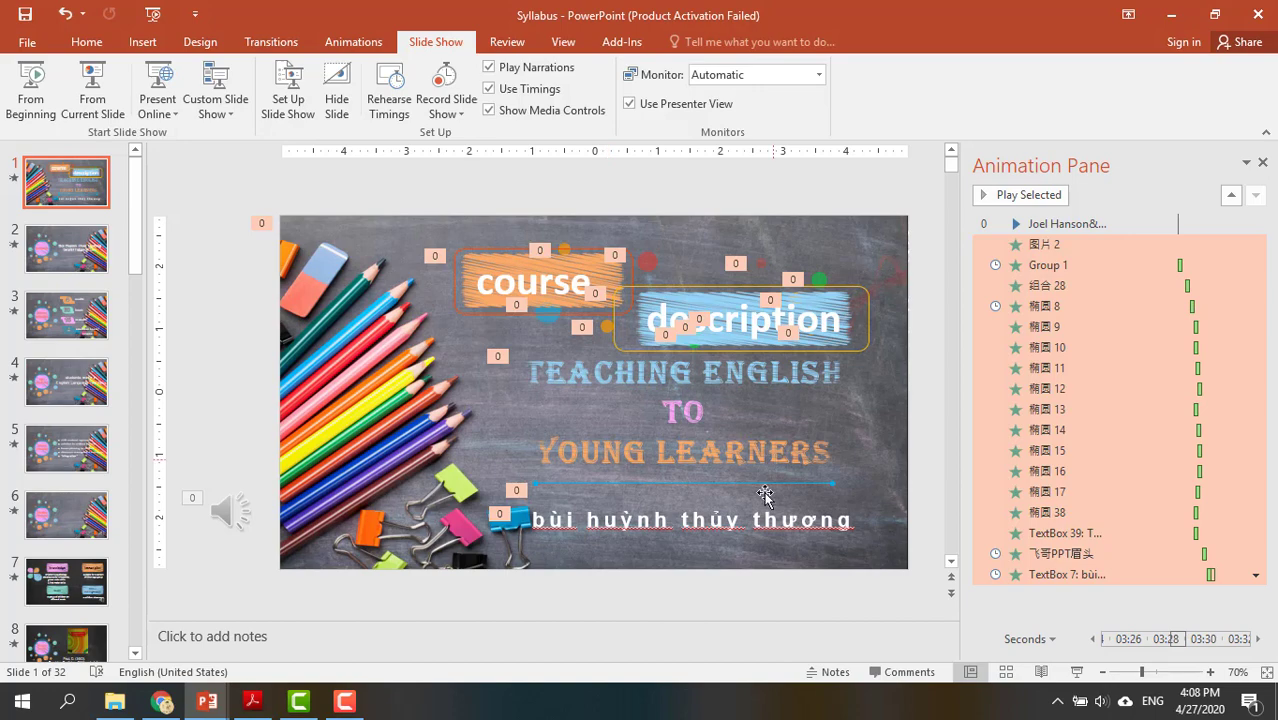
Preview slide 1, then set the 图片 2 animation to Start On Click.
left_click(1079, 680)
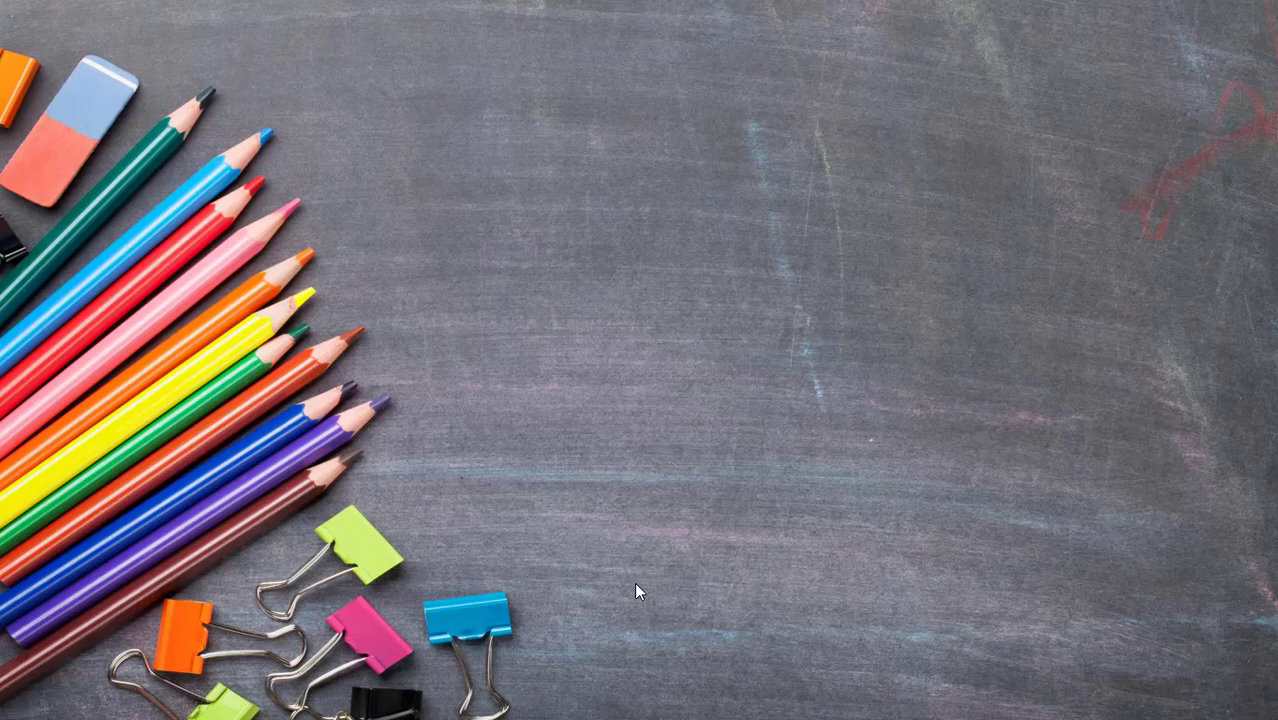
left_click(634, 582)
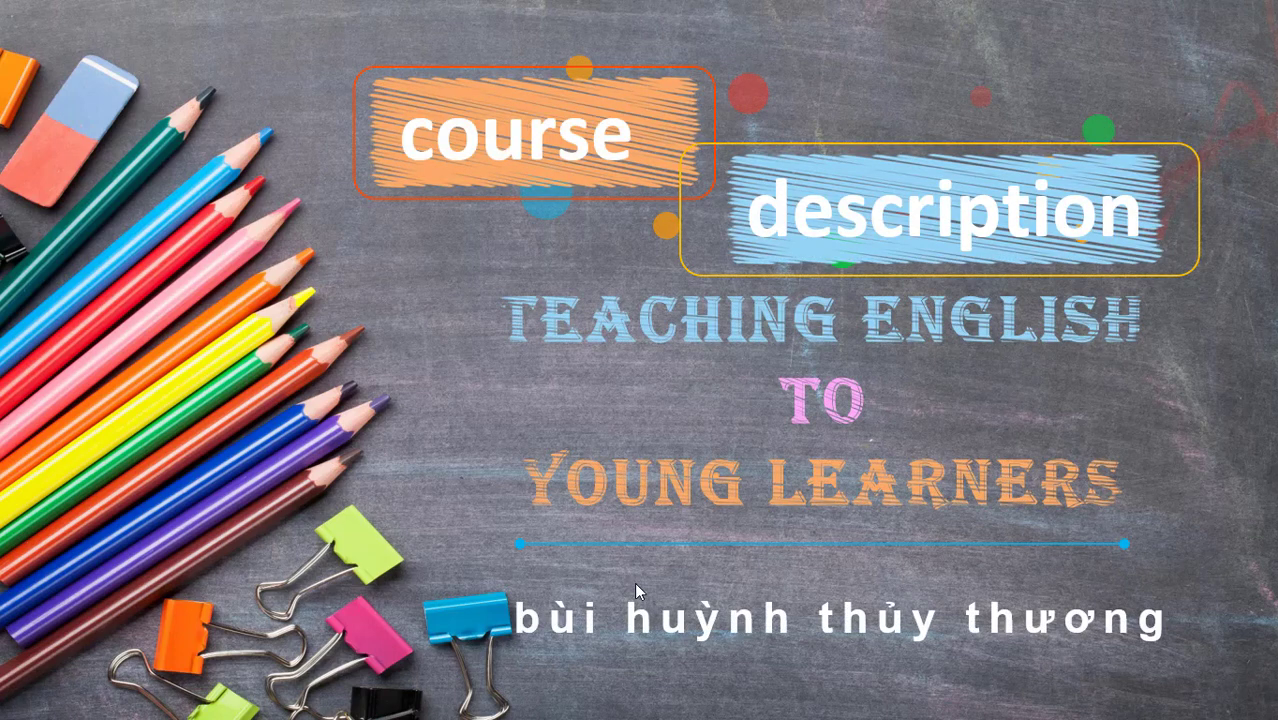
key("Escape")
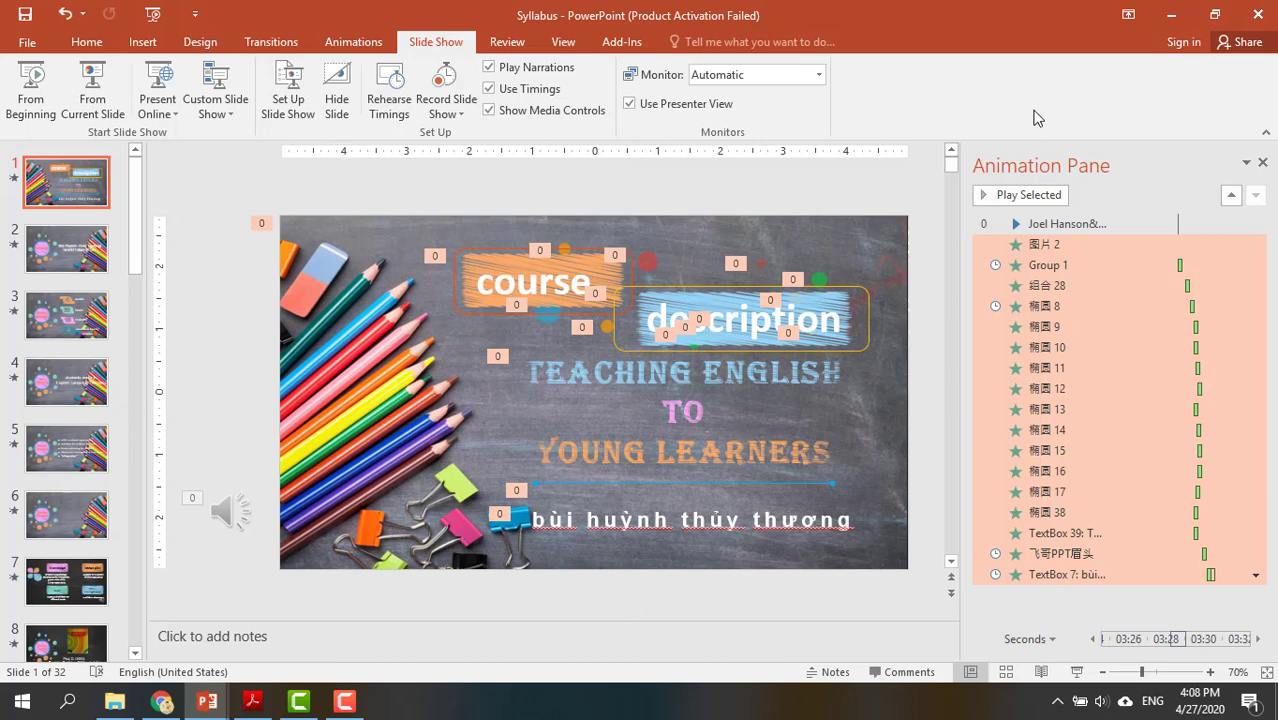
left_click(1079, 244)
left_click(1255, 245)
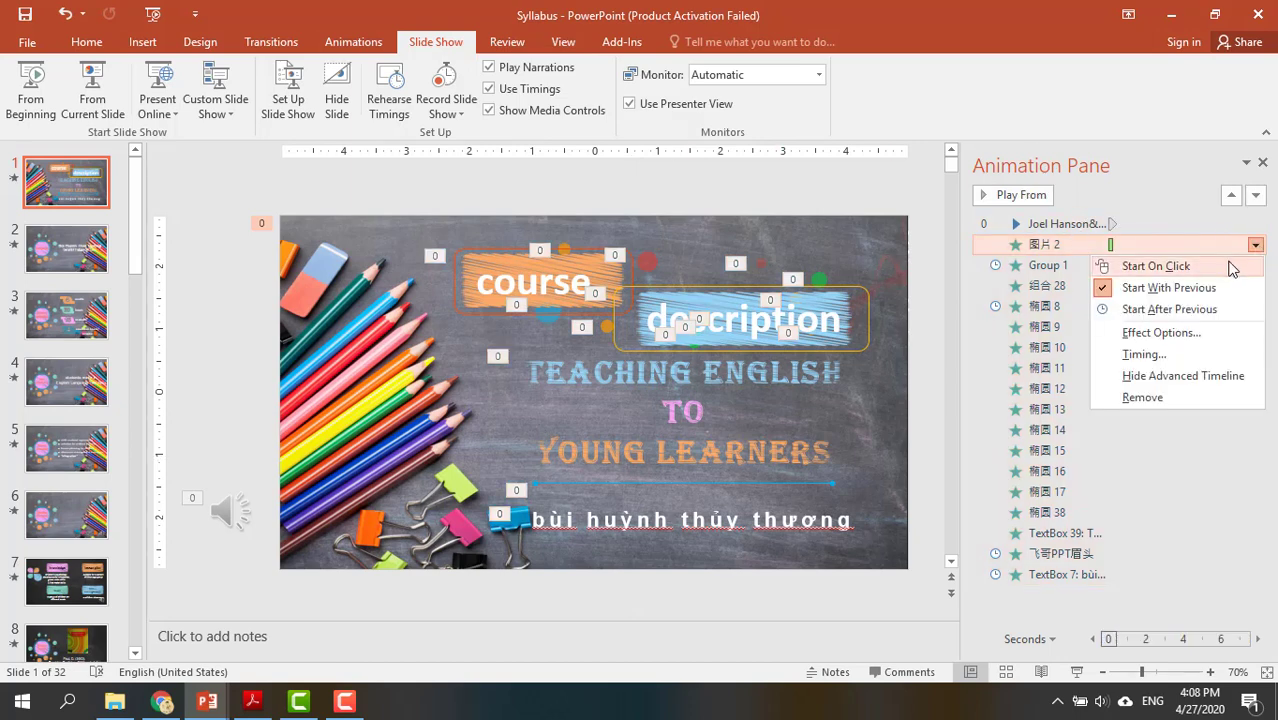
left_click(1155, 262)
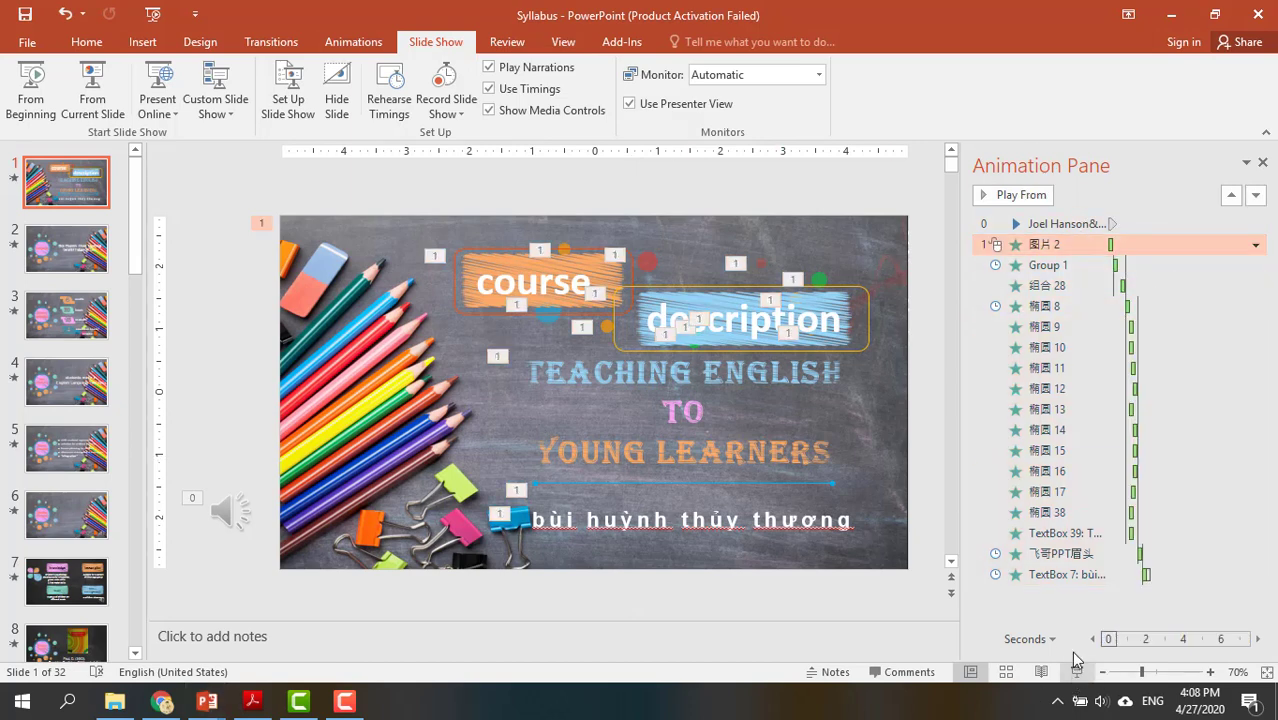
Preview slide 1 again to check the title animation timing.
key("F5")
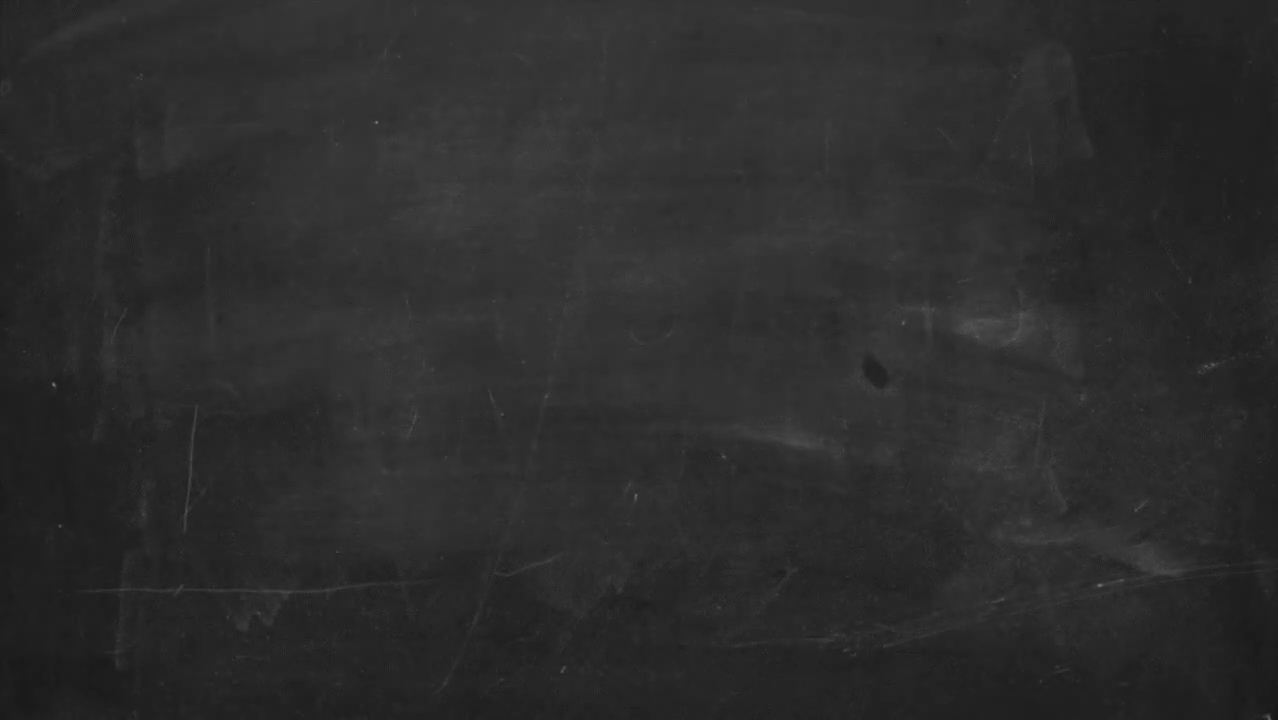
key("space")
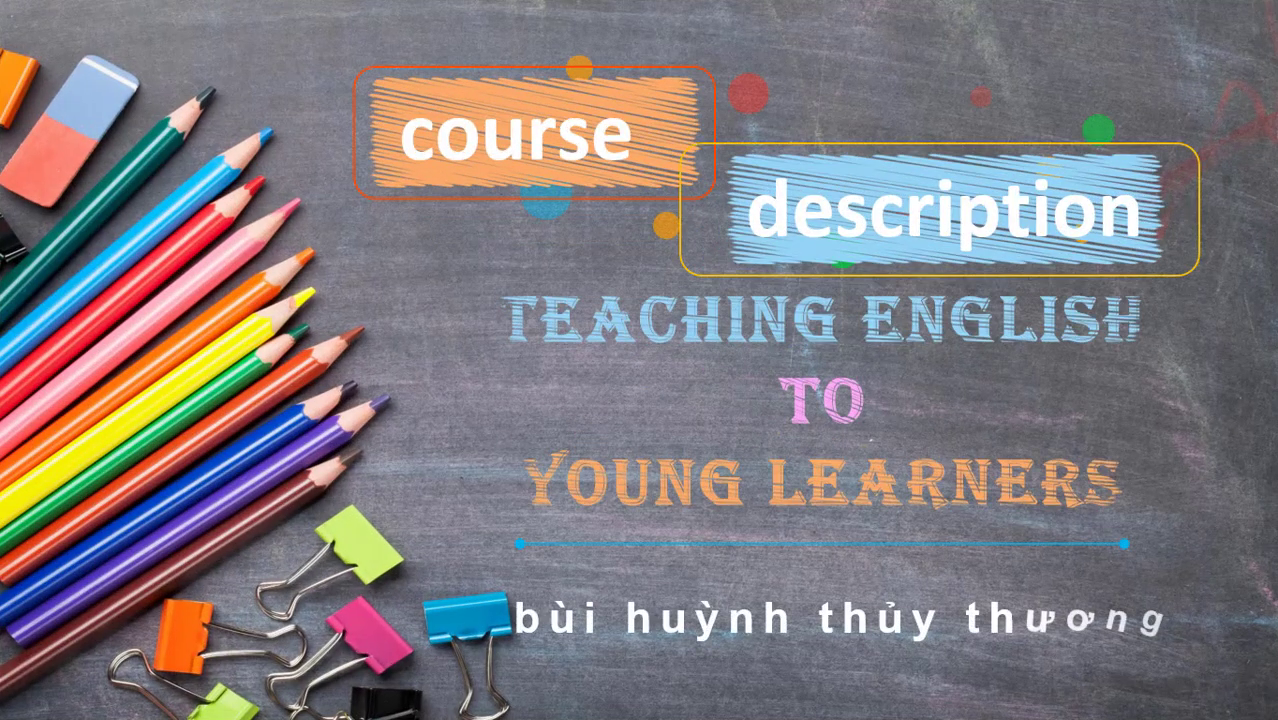
key("Escape")
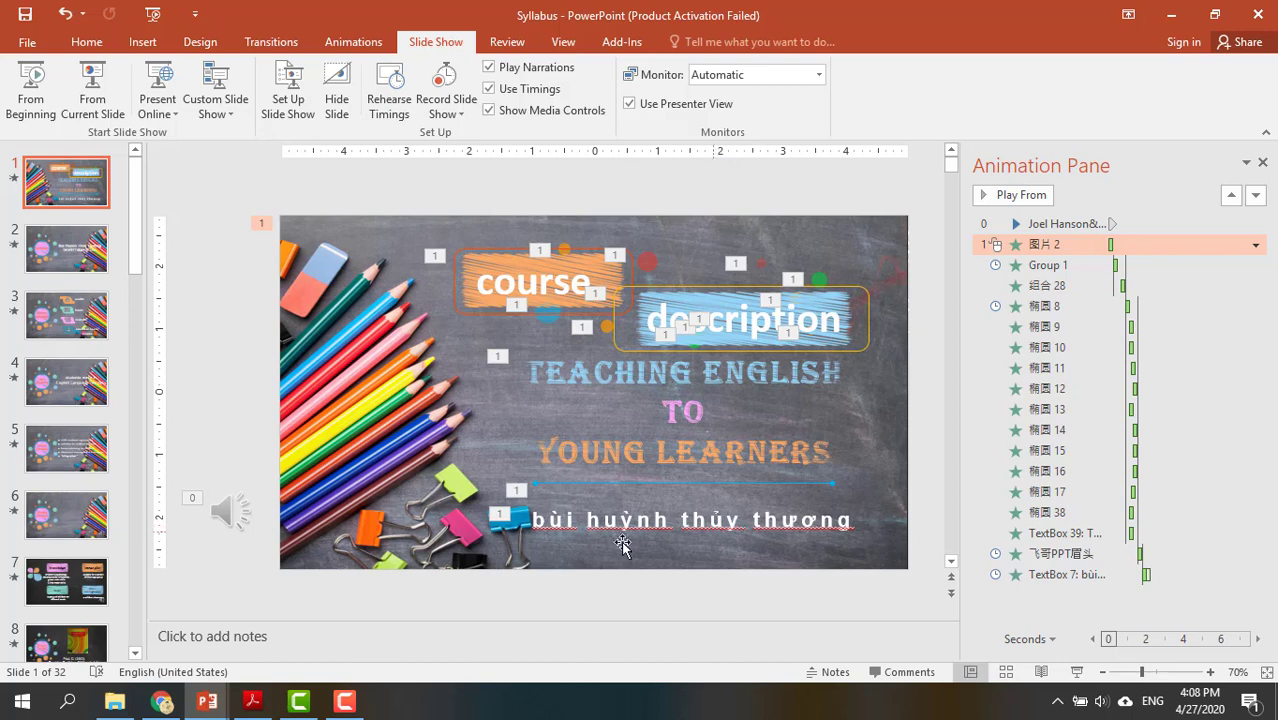
Set TextBox 7's animation to a 10% delay between letters.
left_click(1116, 575)
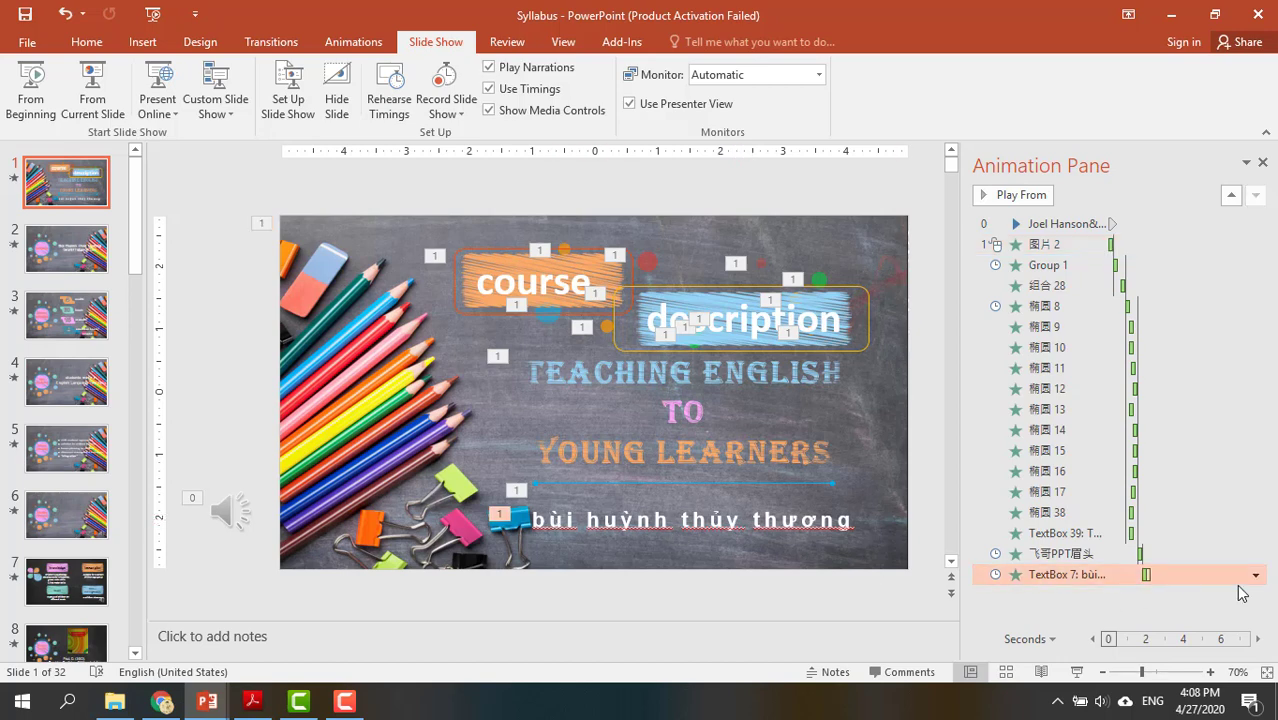
left_click(1255, 575)
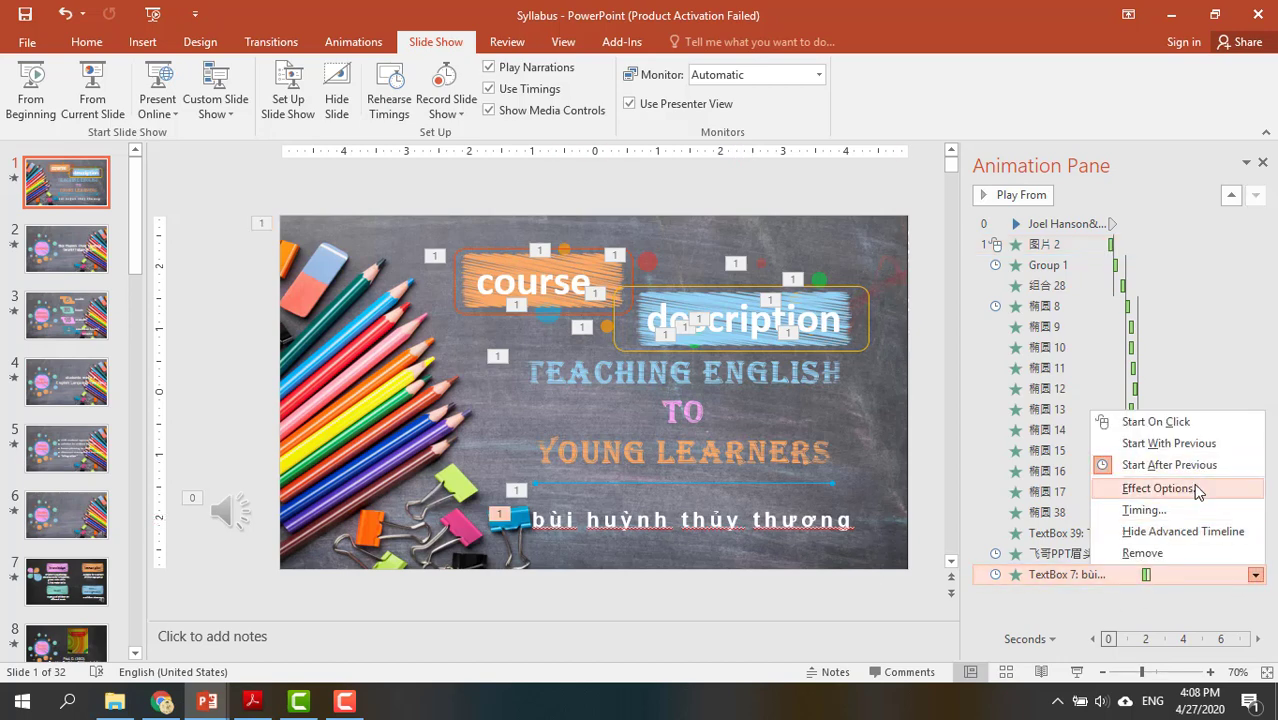
left_click(1198, 488)
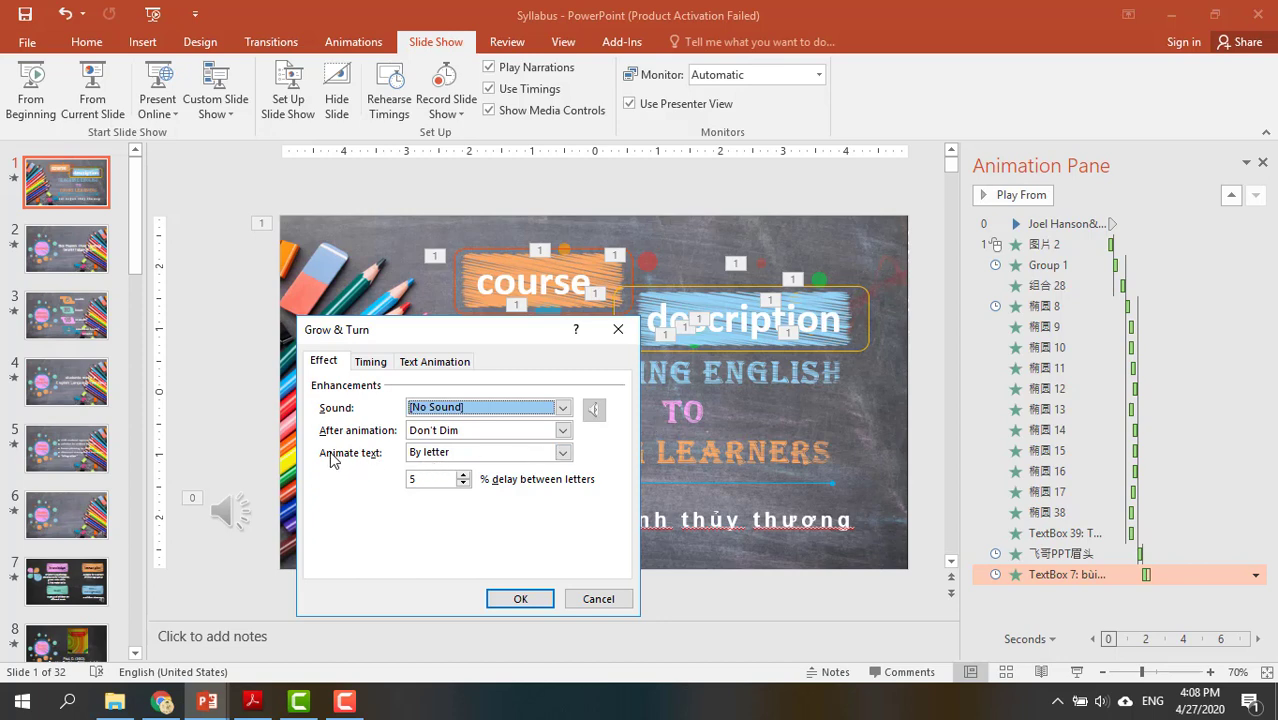
left_click(562, 456)
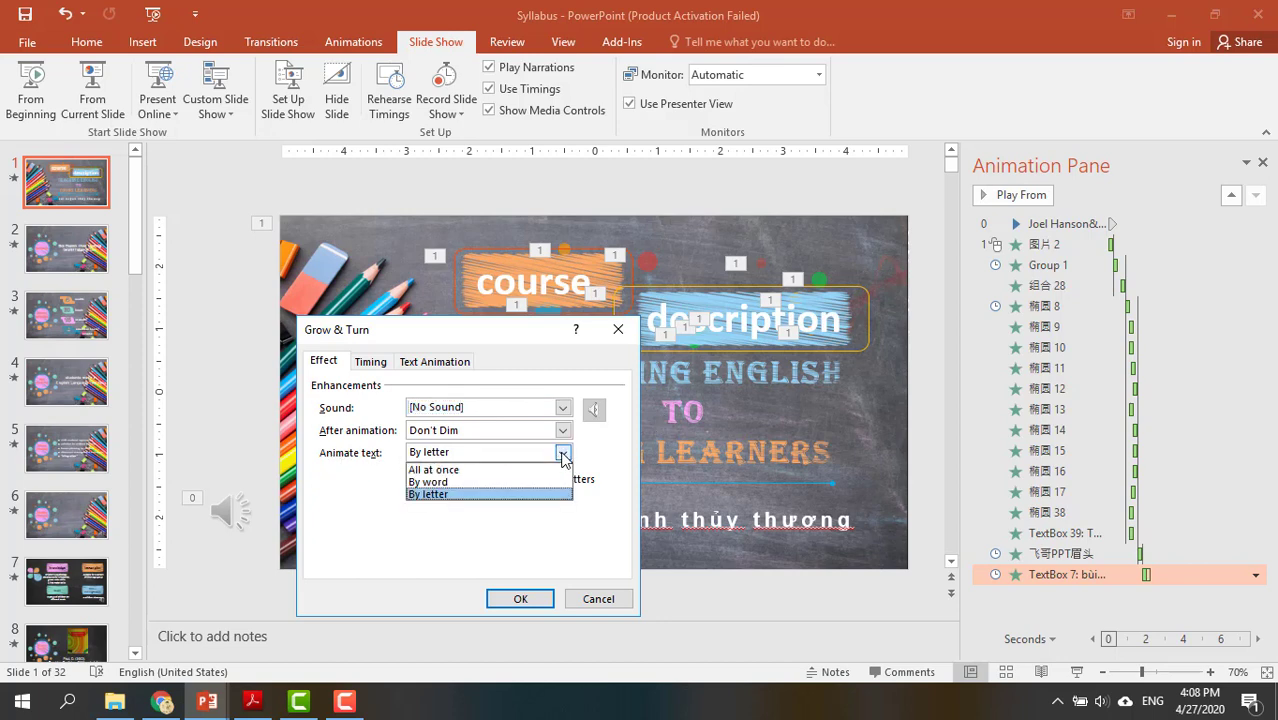
left_click(563, 456)
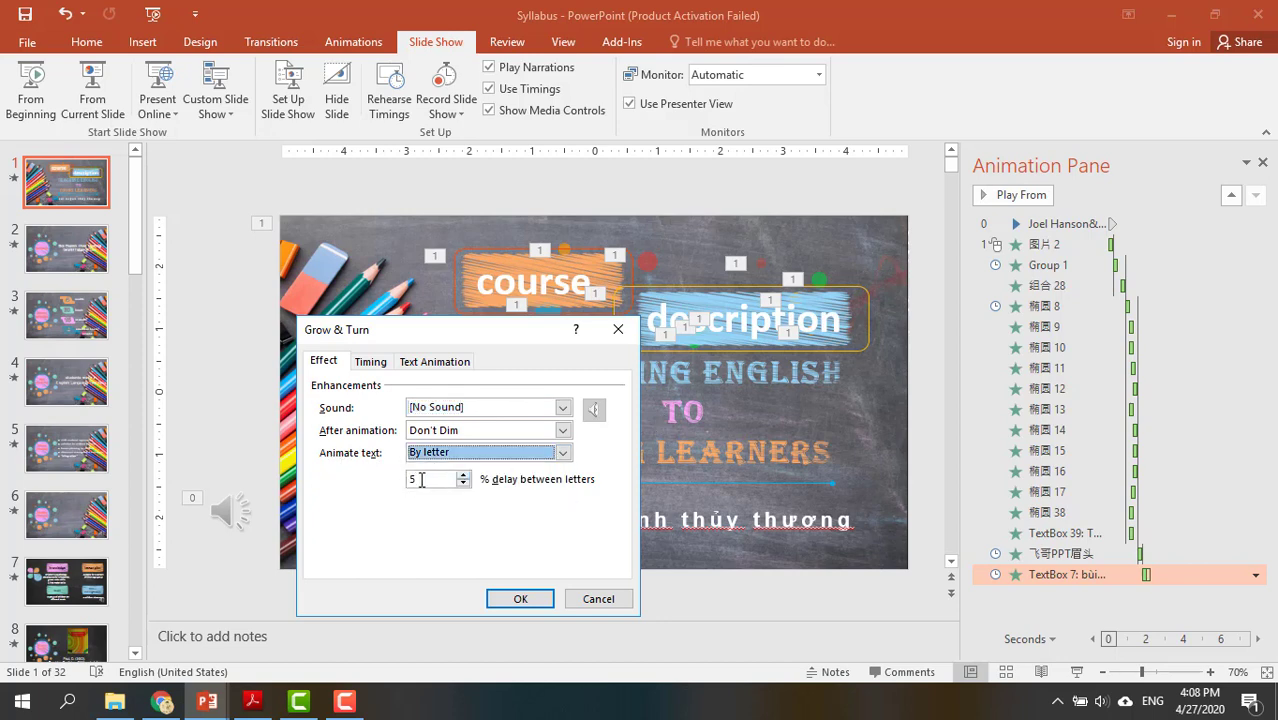
left_click_drag(420, 479, 395, 481)
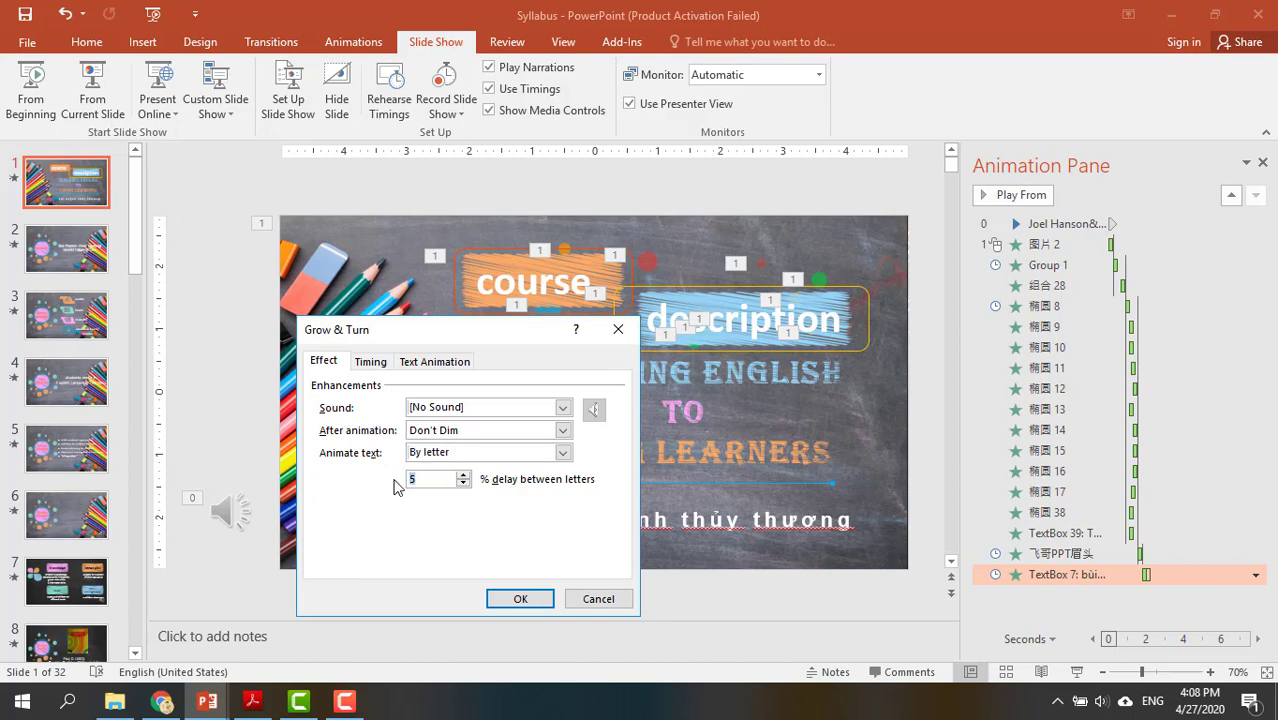
type("10")
left_click(520, 598)
Change TextBox 7's animation duration to 2 seconds (Medium).
left_click(1255, 575)
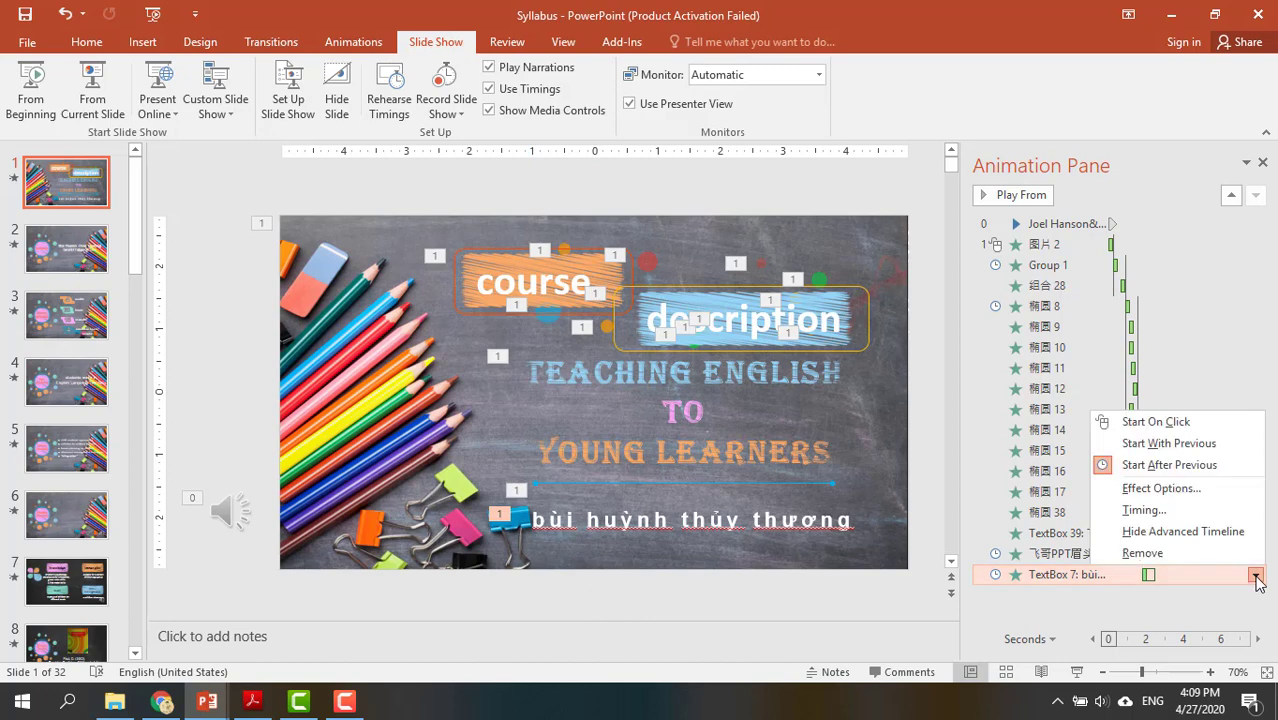
left_click(1120, 508)
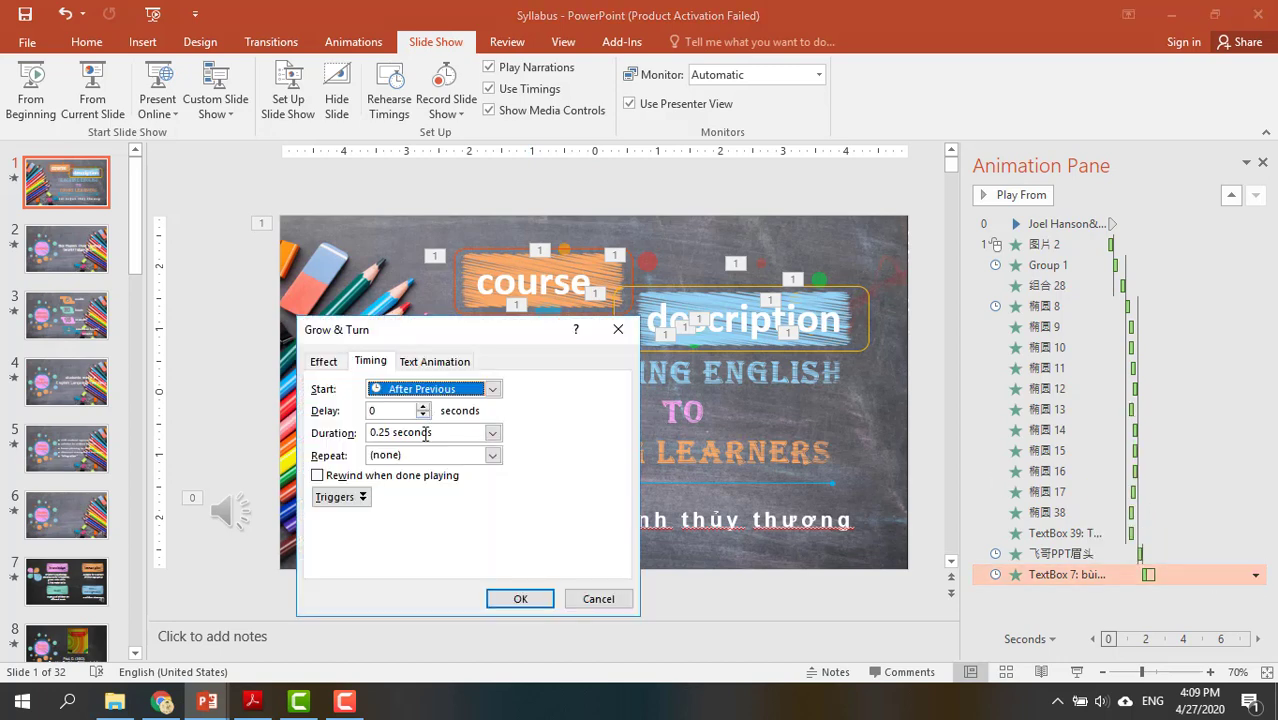
left_click(492, 432)
left_click(460, 474)
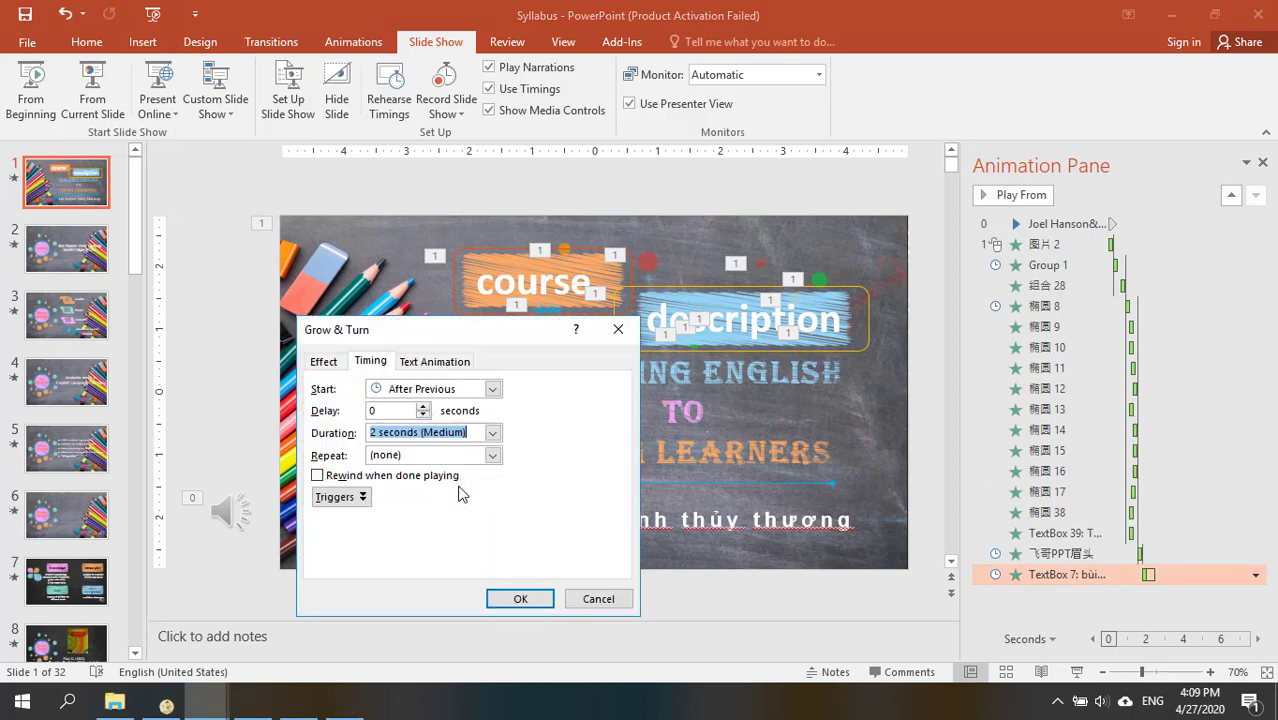
left_click(520, 598)
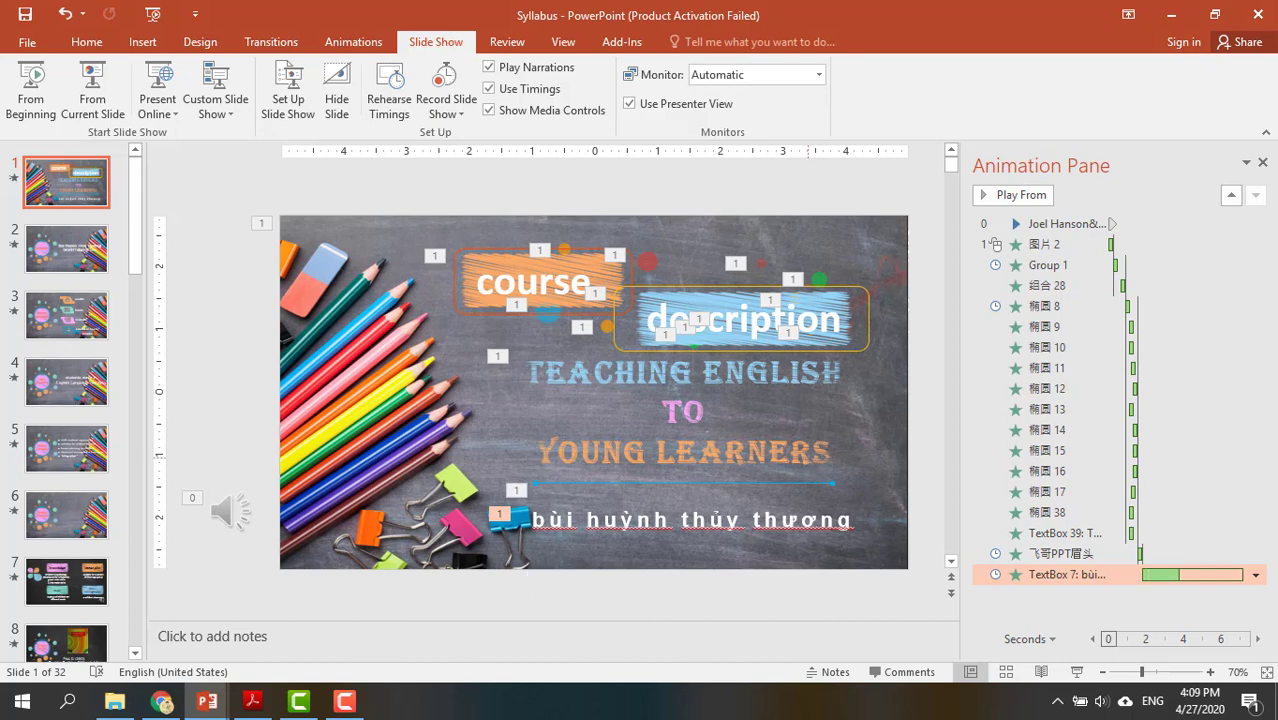
In TextBox 7's Grow & Turn effect options, set Animate text to By word with 5% delay.
left_click(1255, 575)
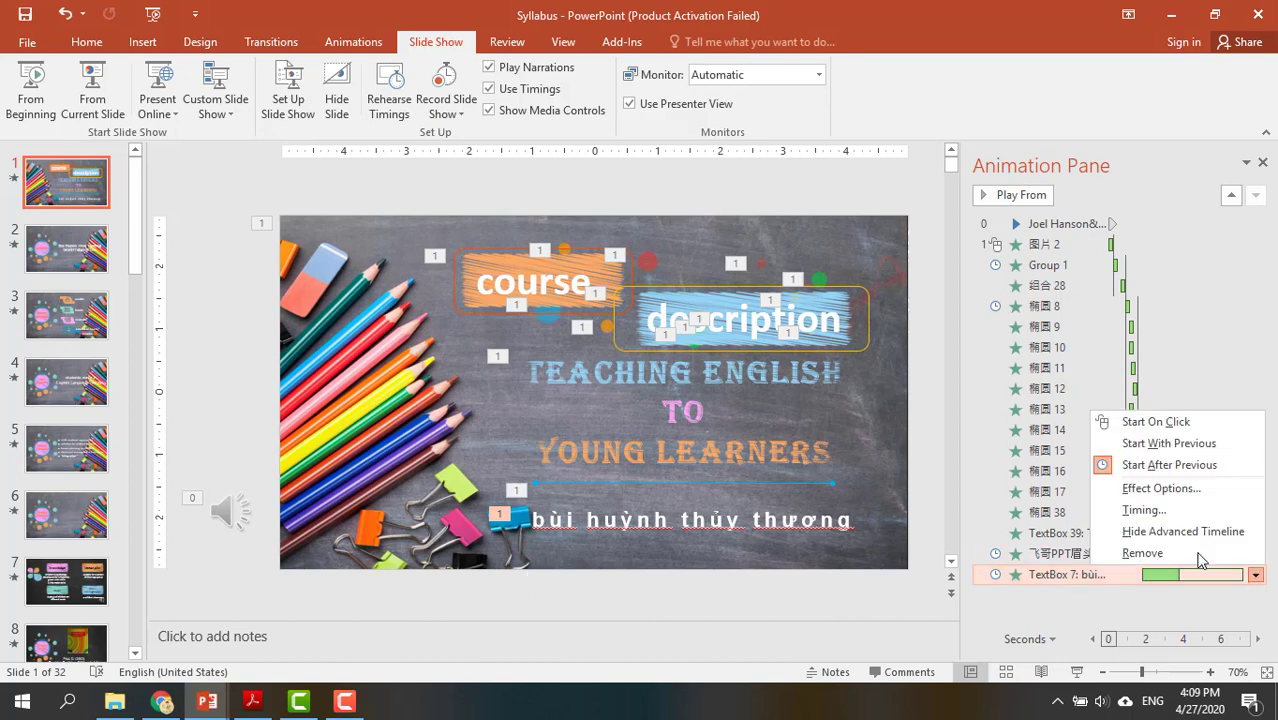
left_click(1191, 511)
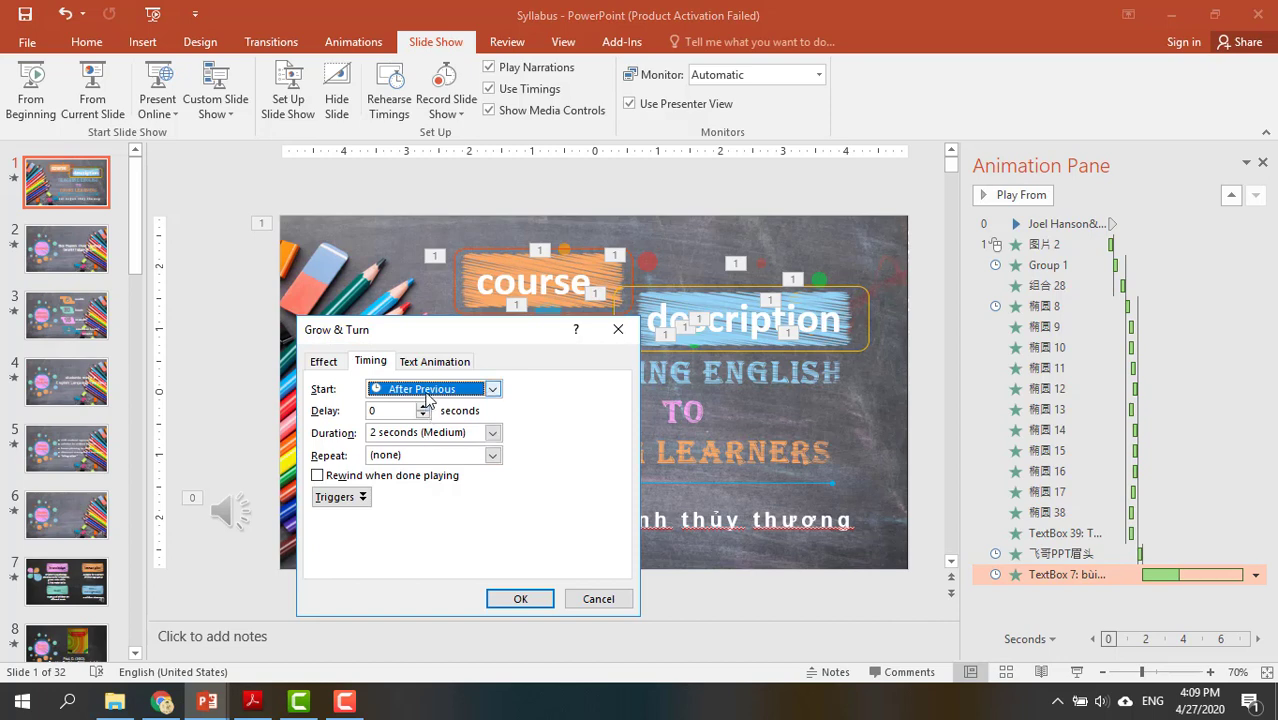
left_click(438, 362)
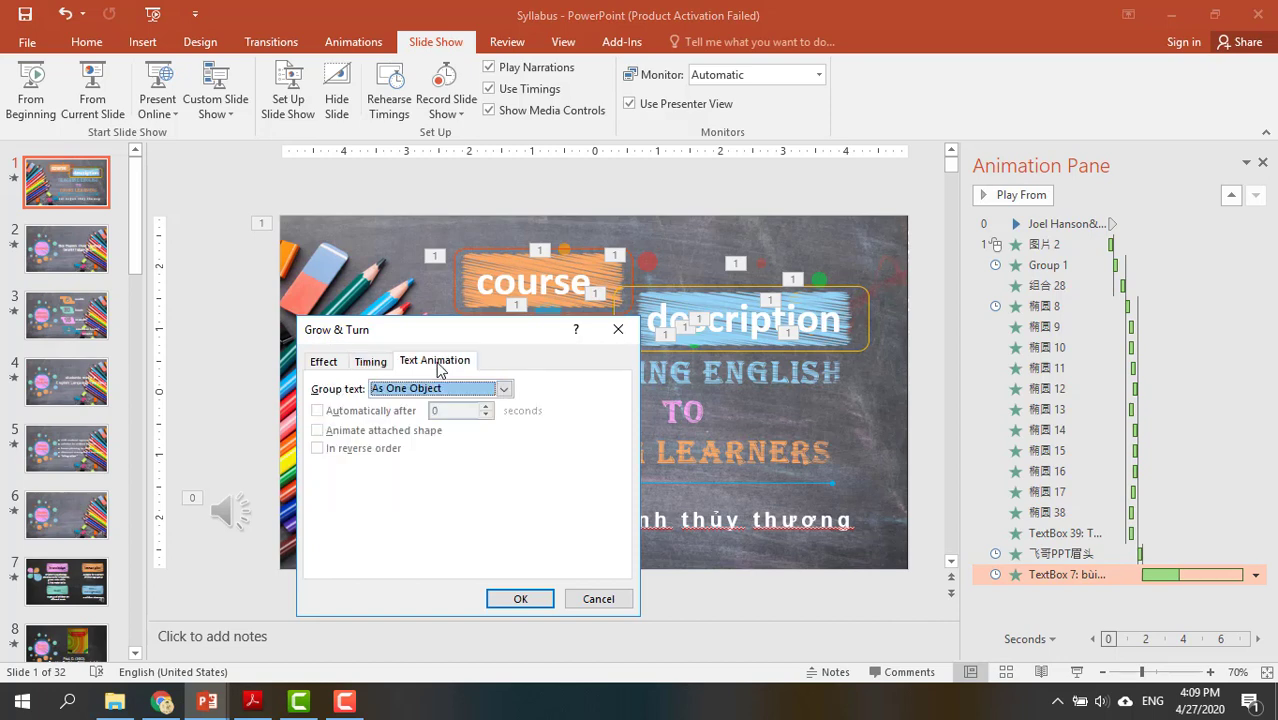
left_click(365, 362)
left_click(310, 366)
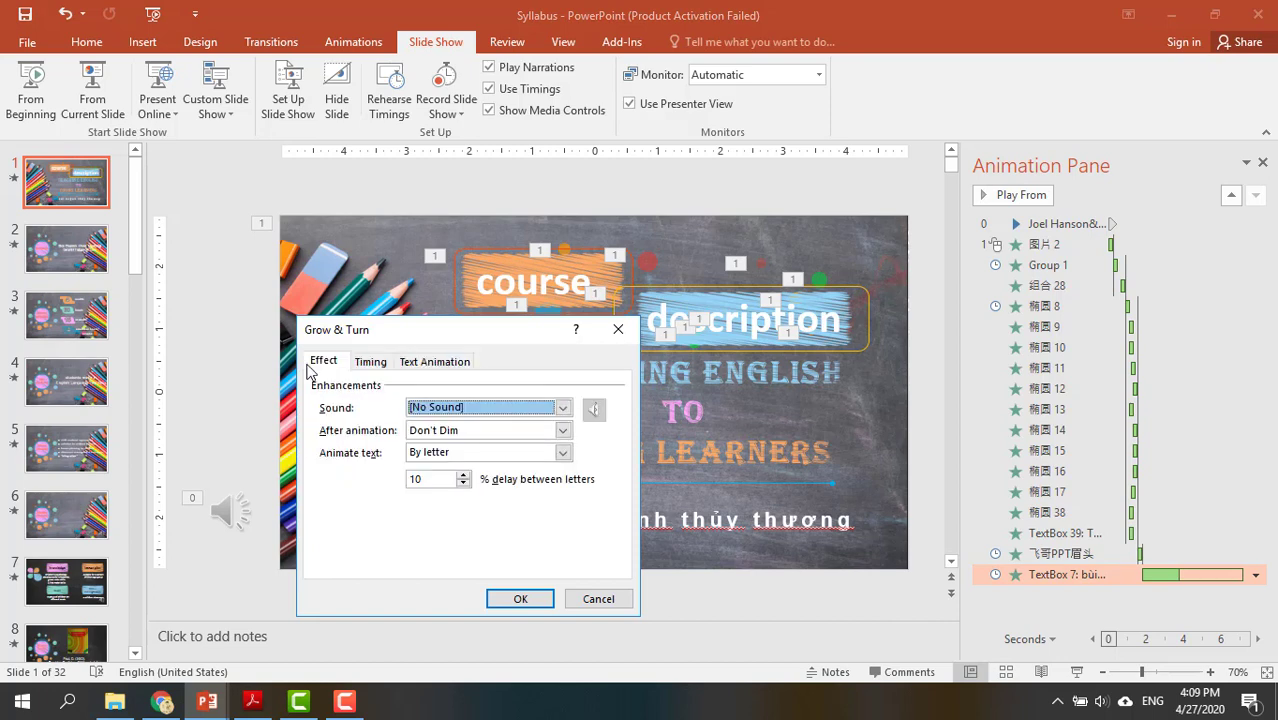
left_click(562, 455)
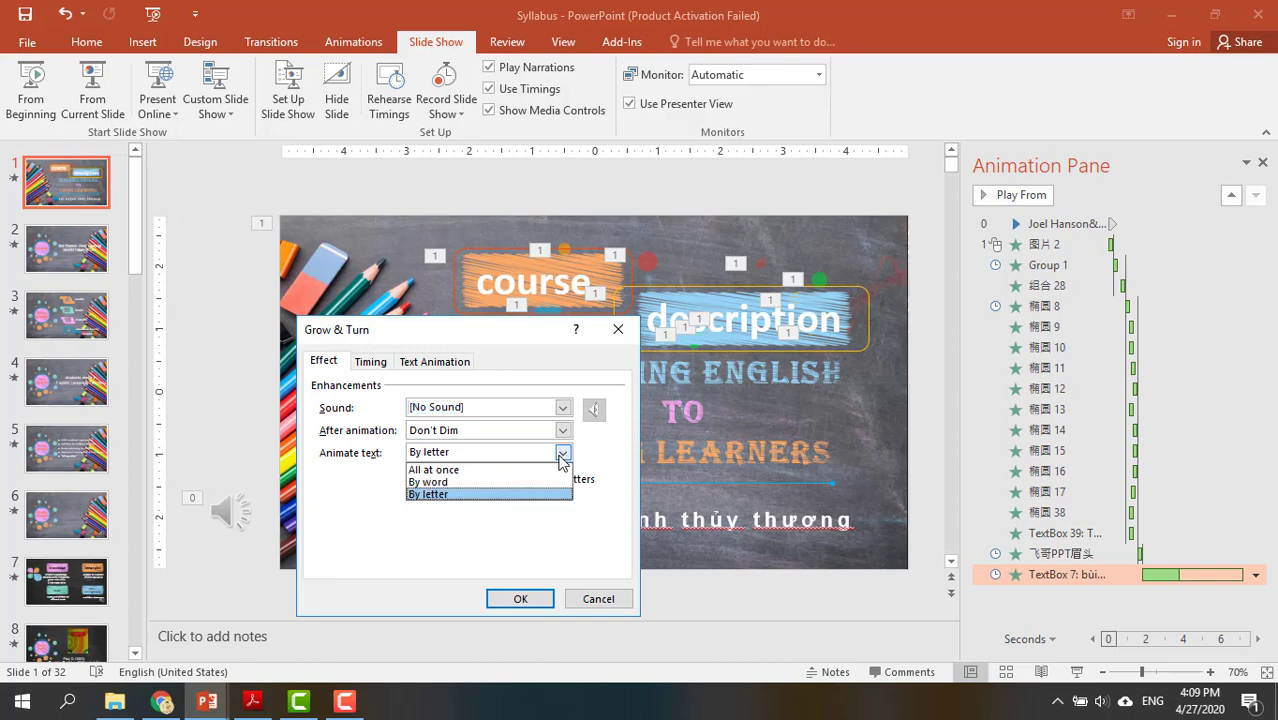
left_click(445, 496)
left_click(563, 452)
left_click(484, 482)
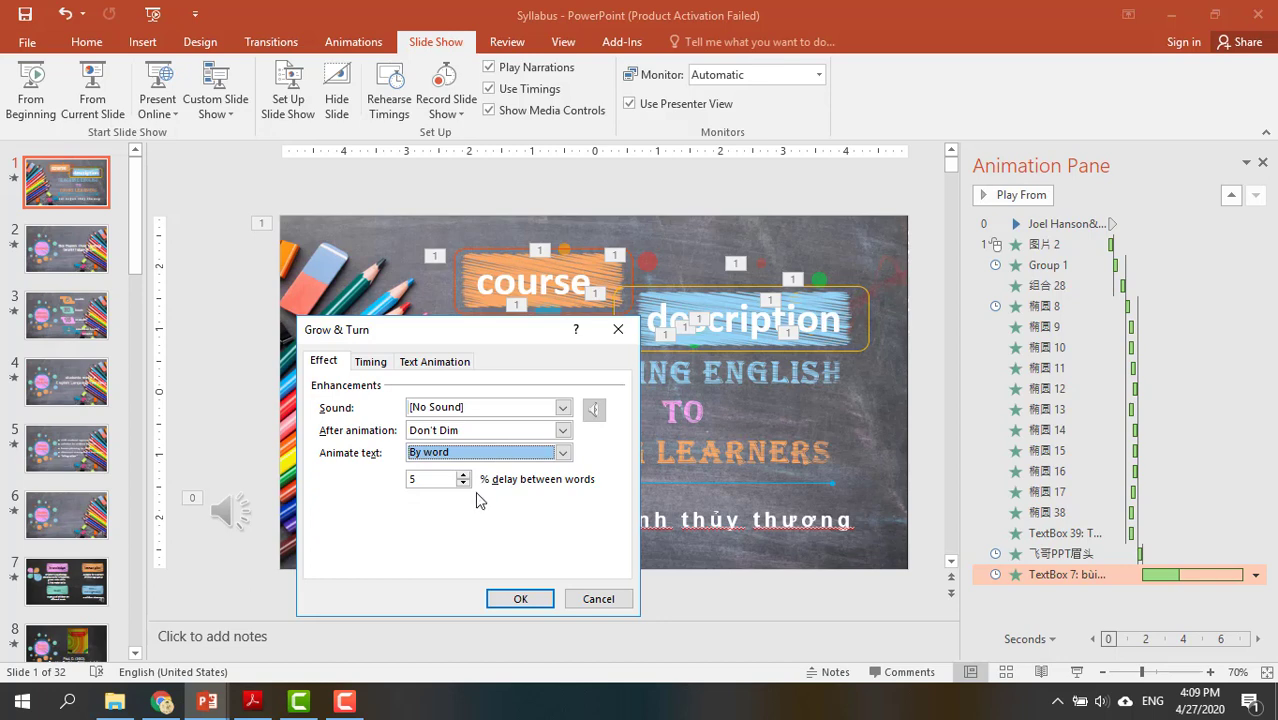
left_click(563, 452)
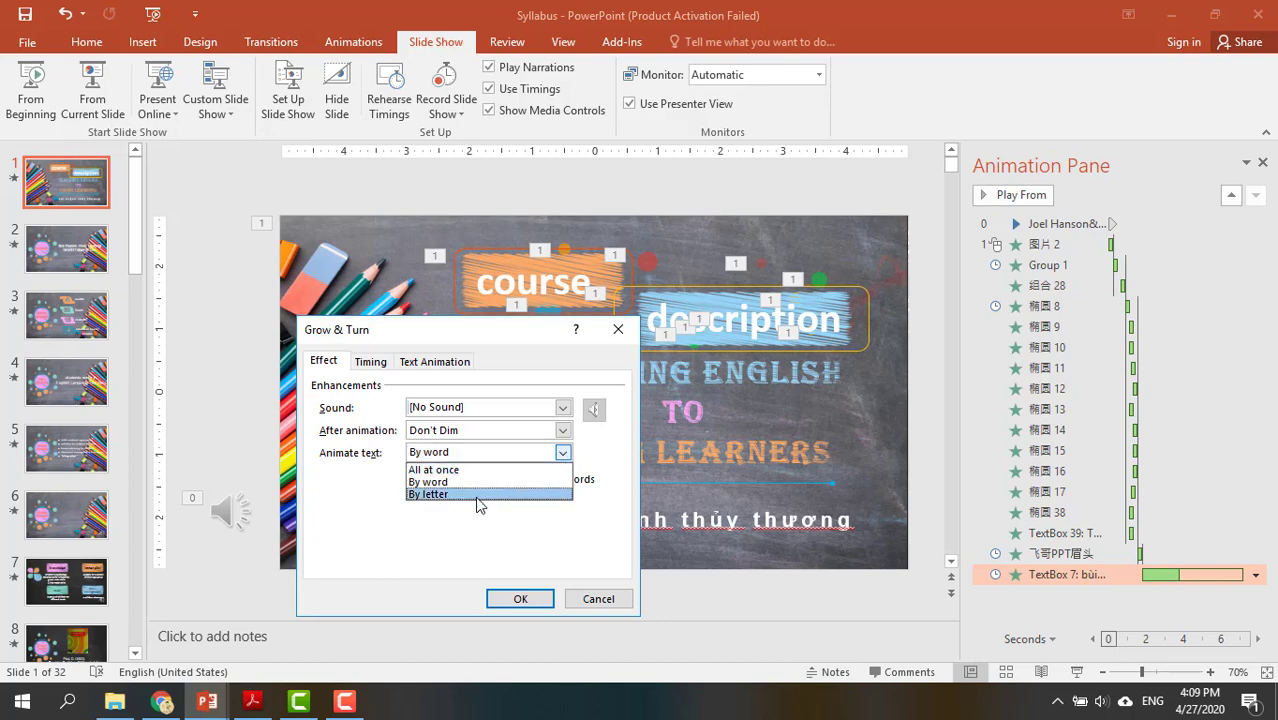
left_click(563, 452)
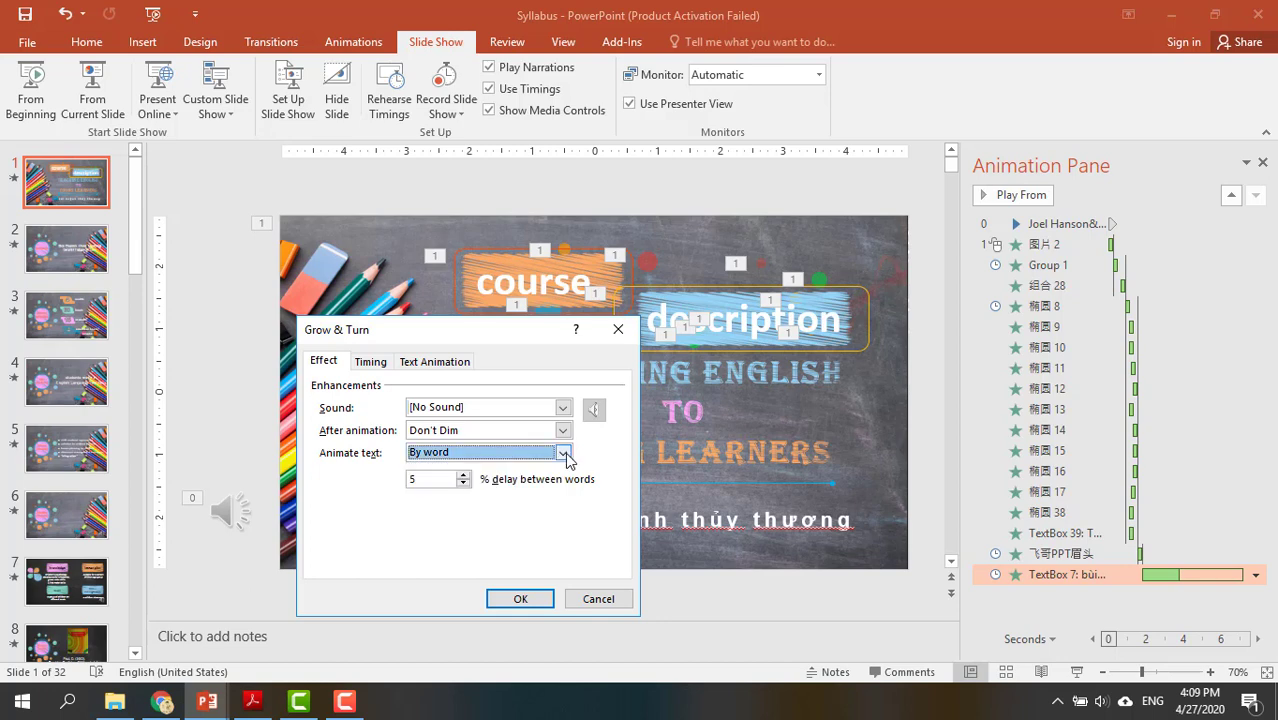
left_click(508, 599)
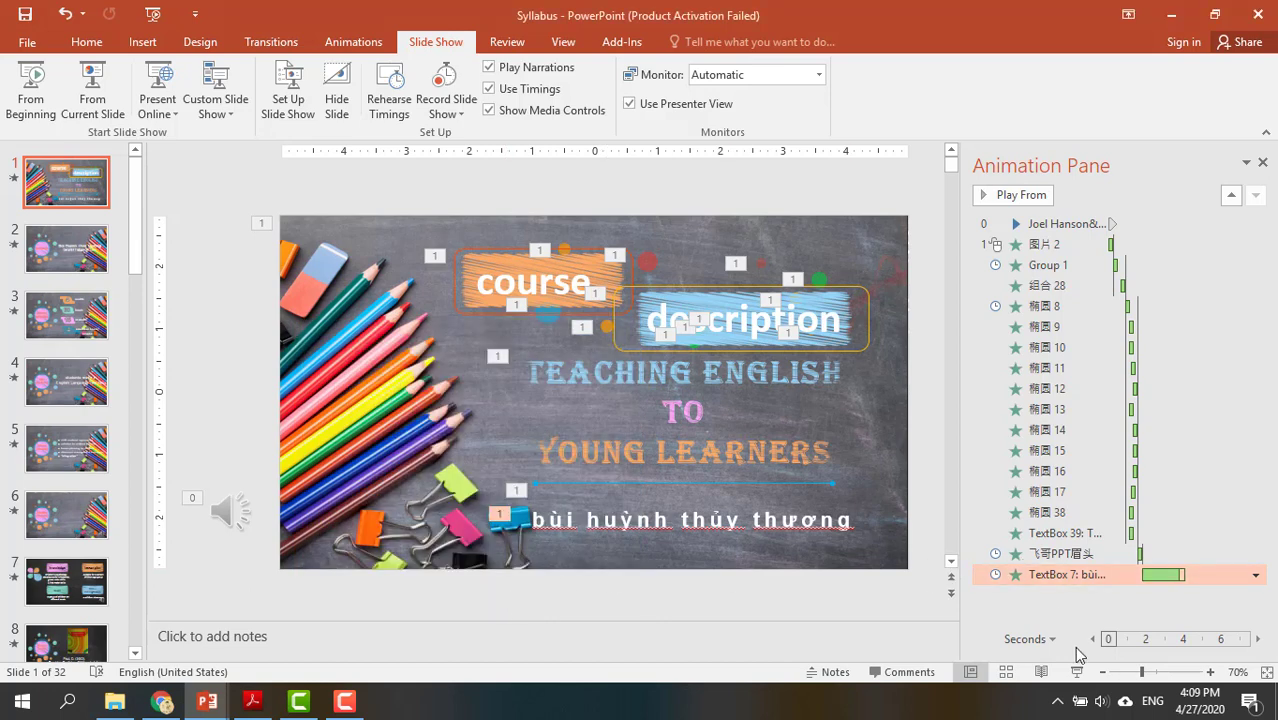
Preview the slide show, exit with Esc, and save the Syllabus presentation.
left_click(1076, 672)
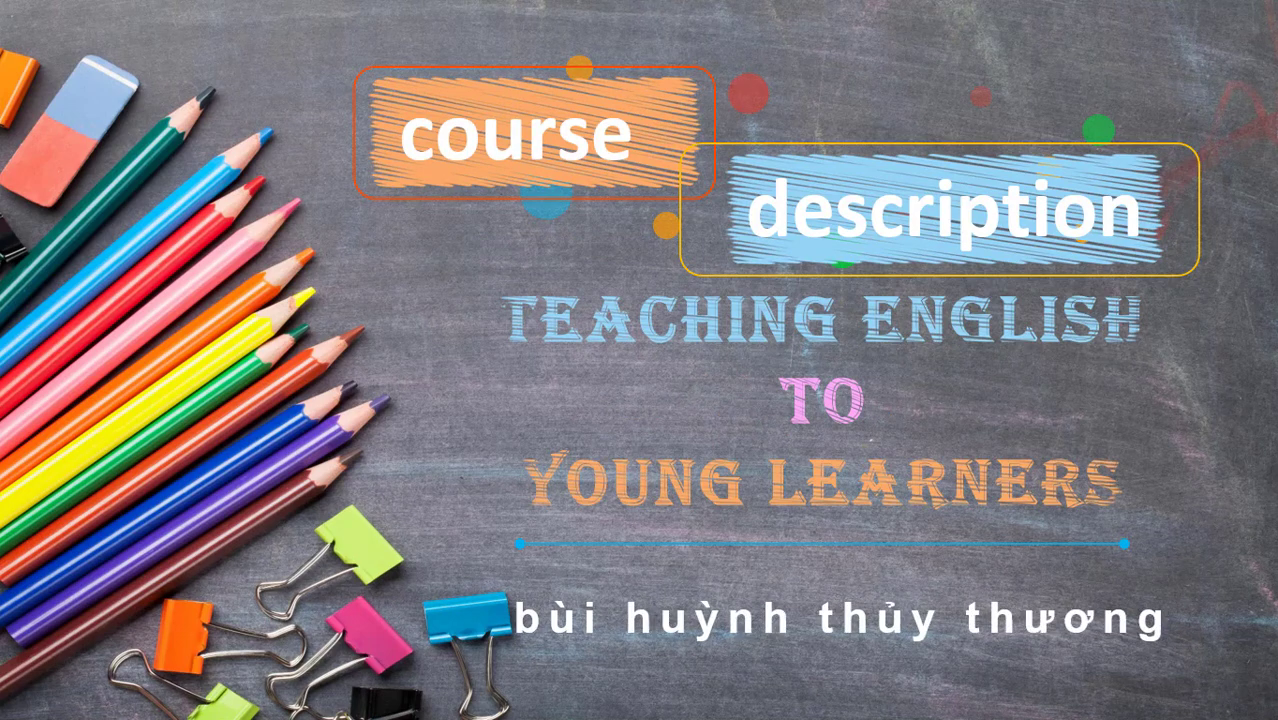
key("Escape")
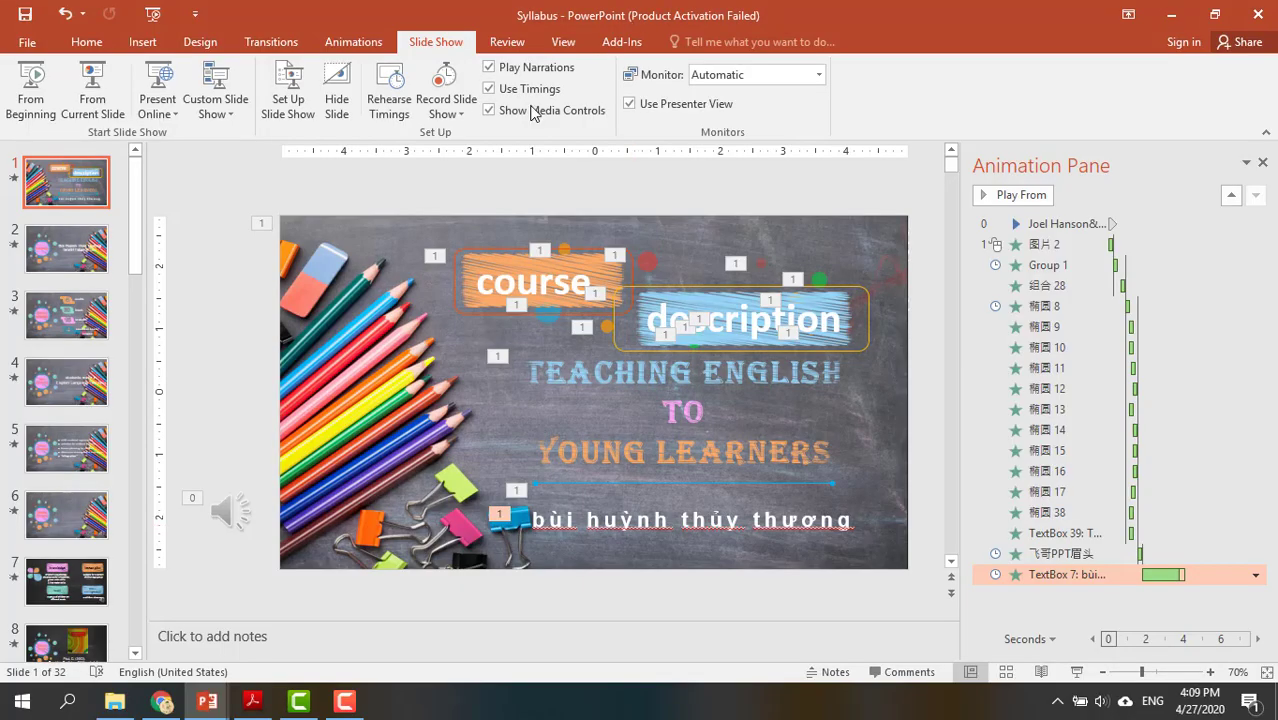
left_click(25, 14)
left_click(28, 46)
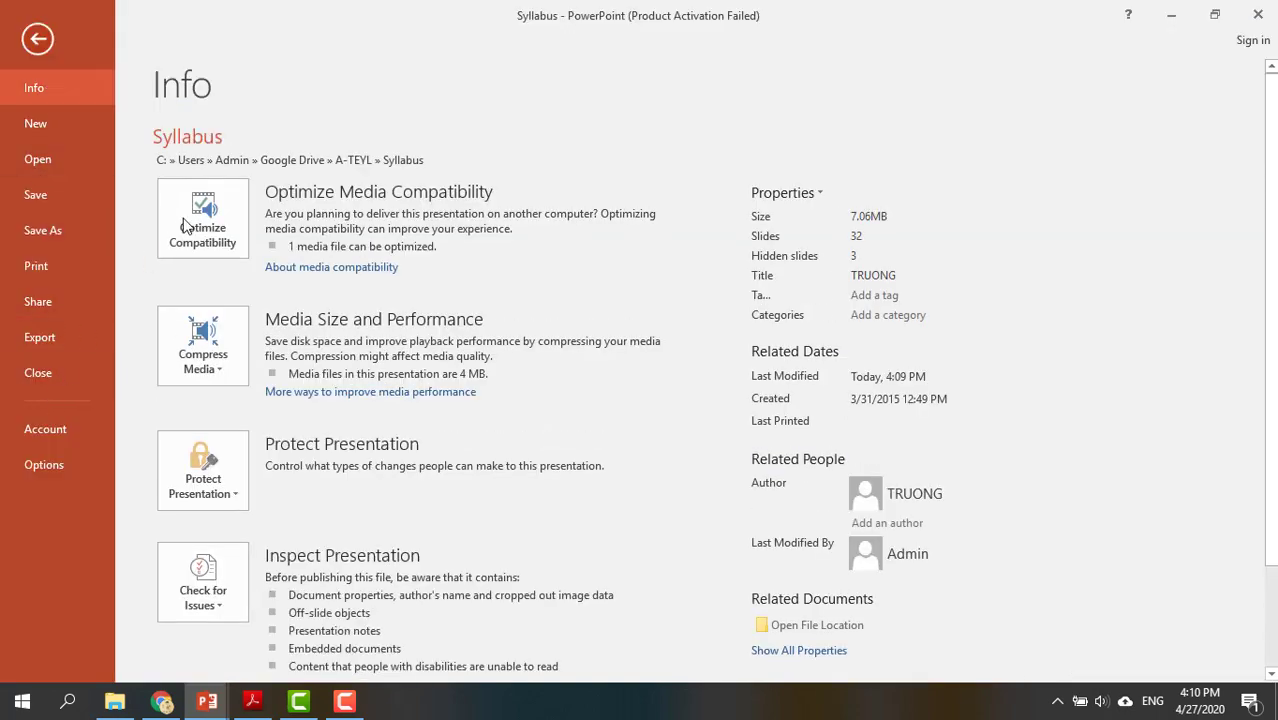
Export the presentation as Syllabus.mp4, an MPEG-4 video using recorded timings and narrations.
left_click(57, 346)
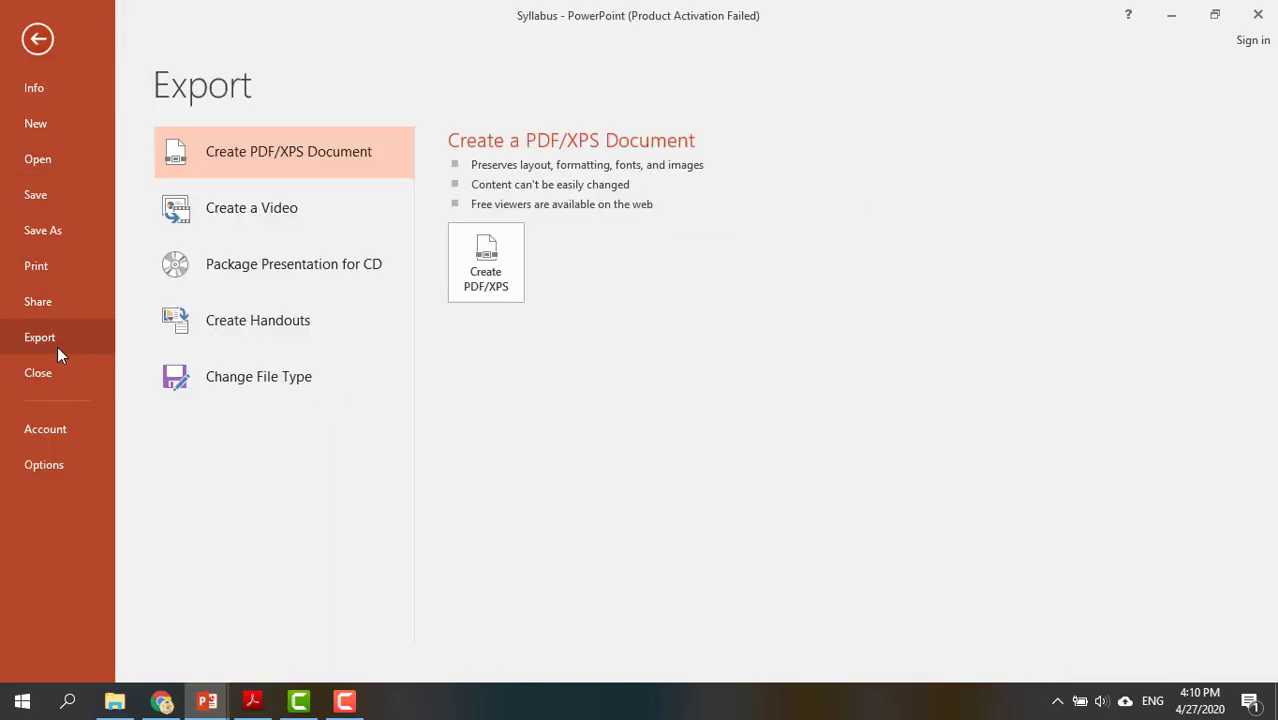
left_click(285, 211)
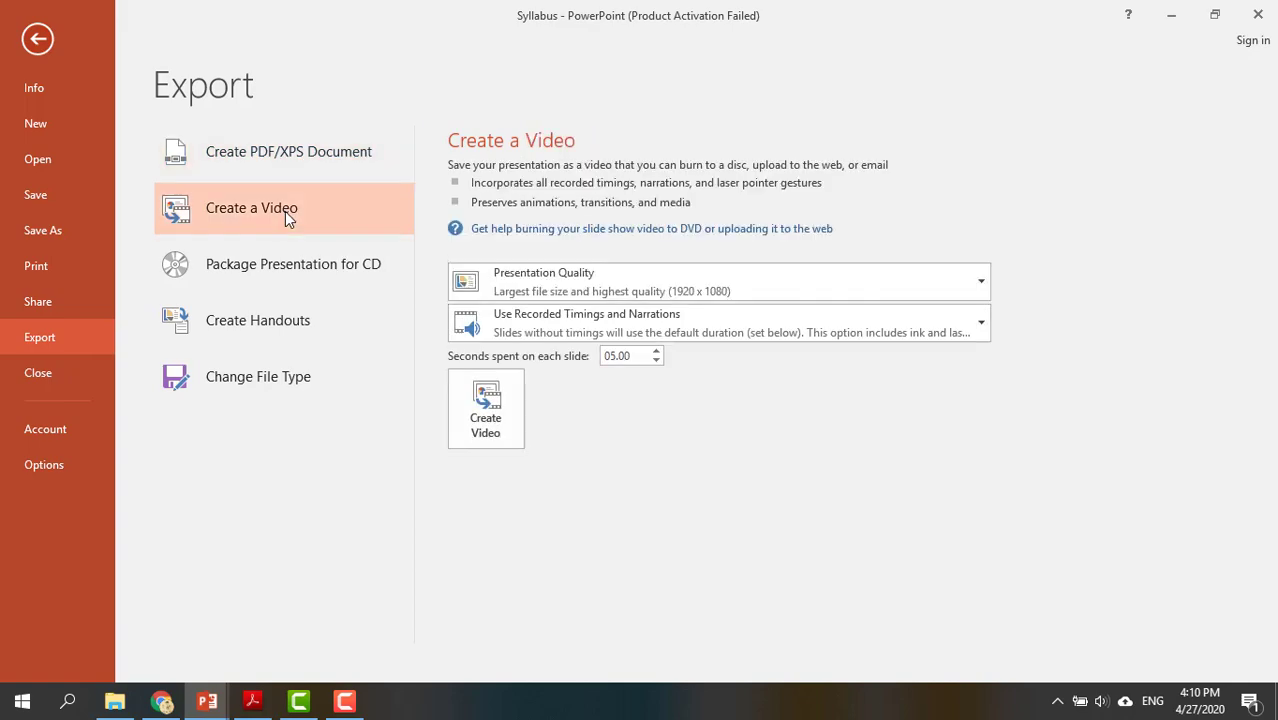
left_click(495, 424)
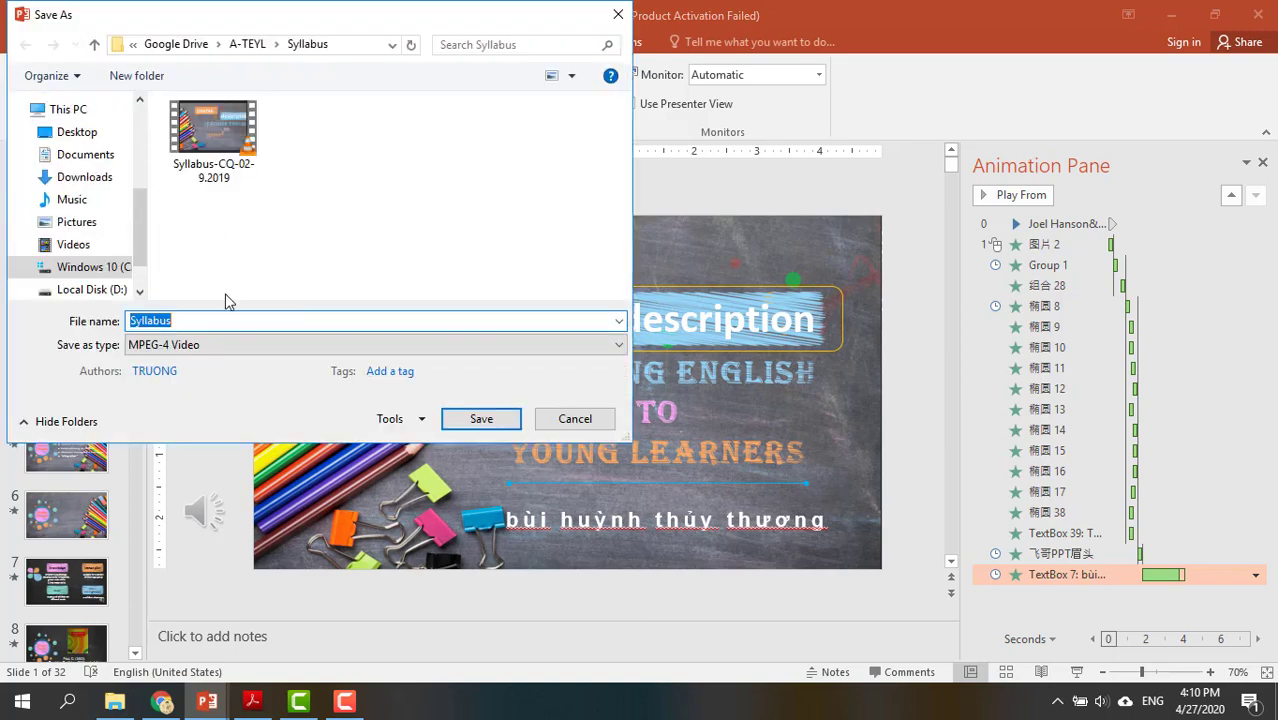
left_click(480, 422)
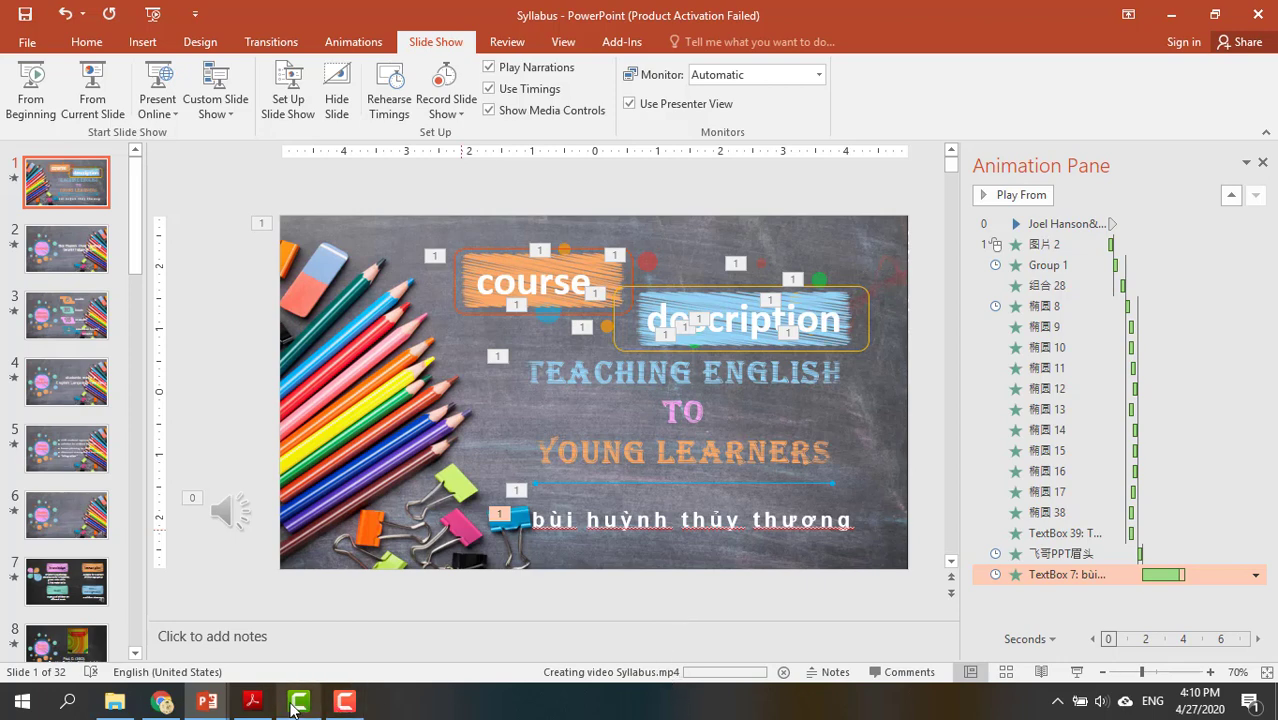
Bring the Camtasia editor to the front and show the running recorder's controls.
mouse_move(341, 709)
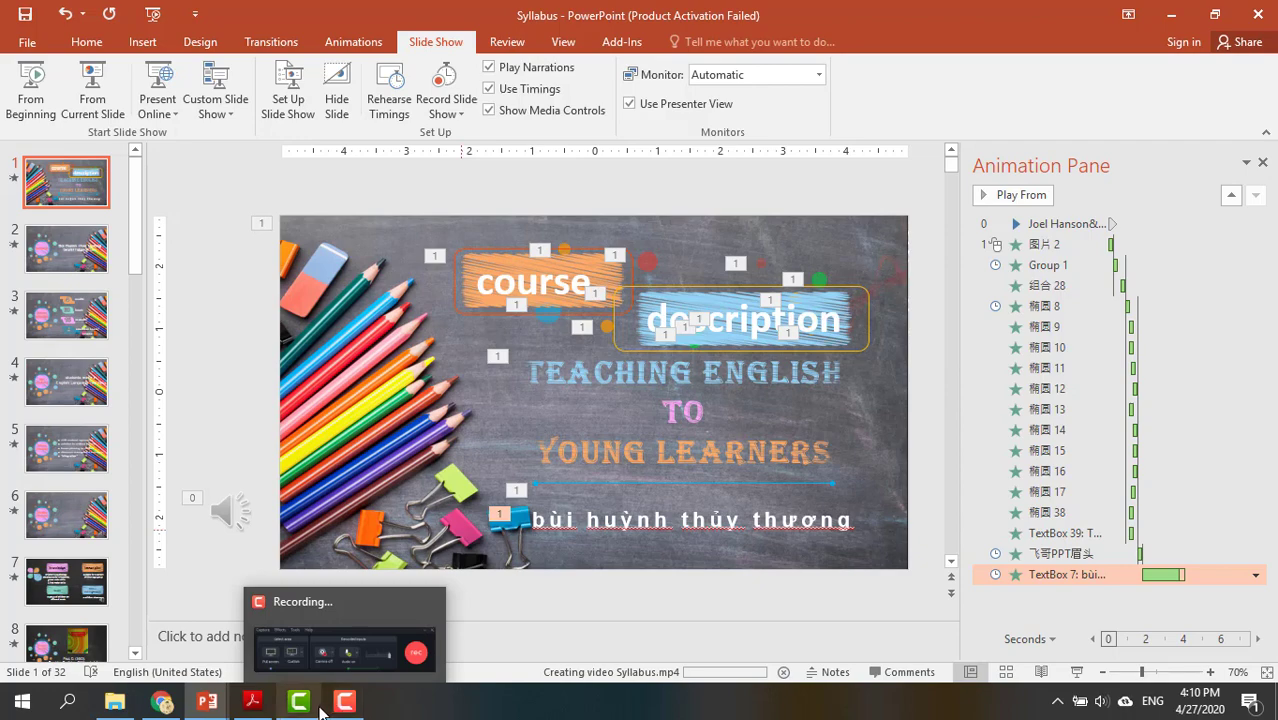
left_click(298, 702)
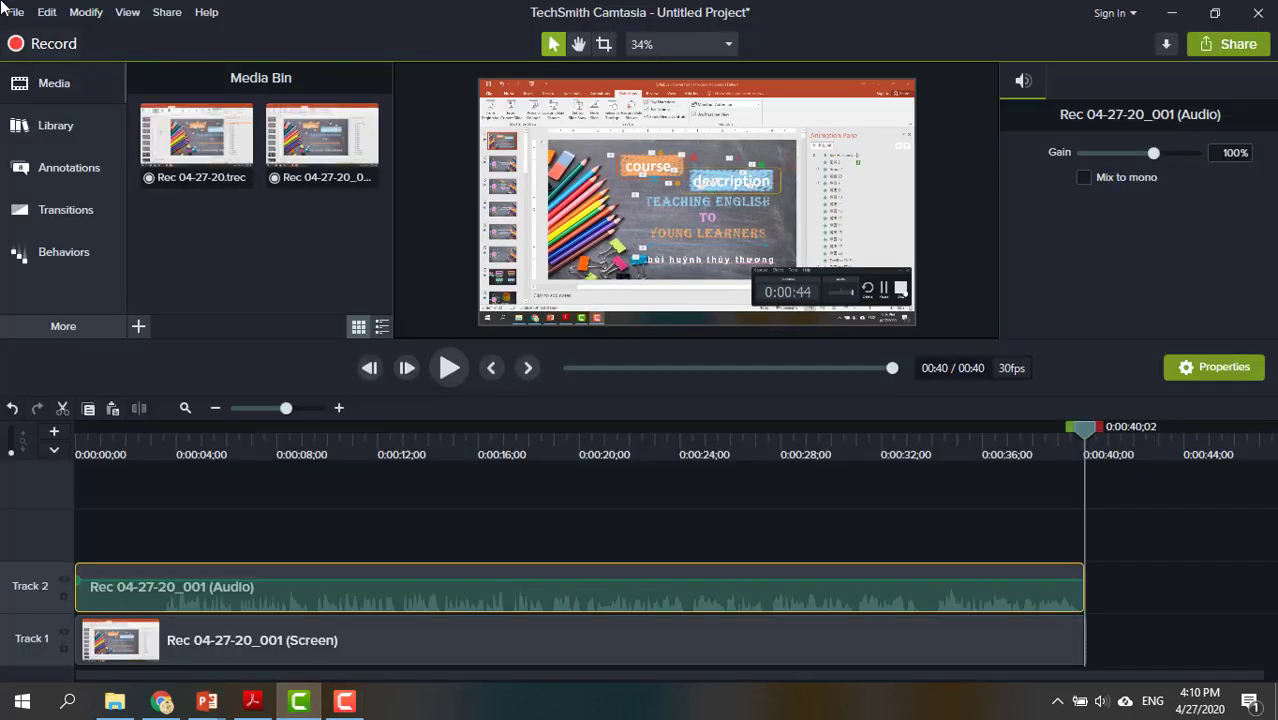
left_click(345, 701)
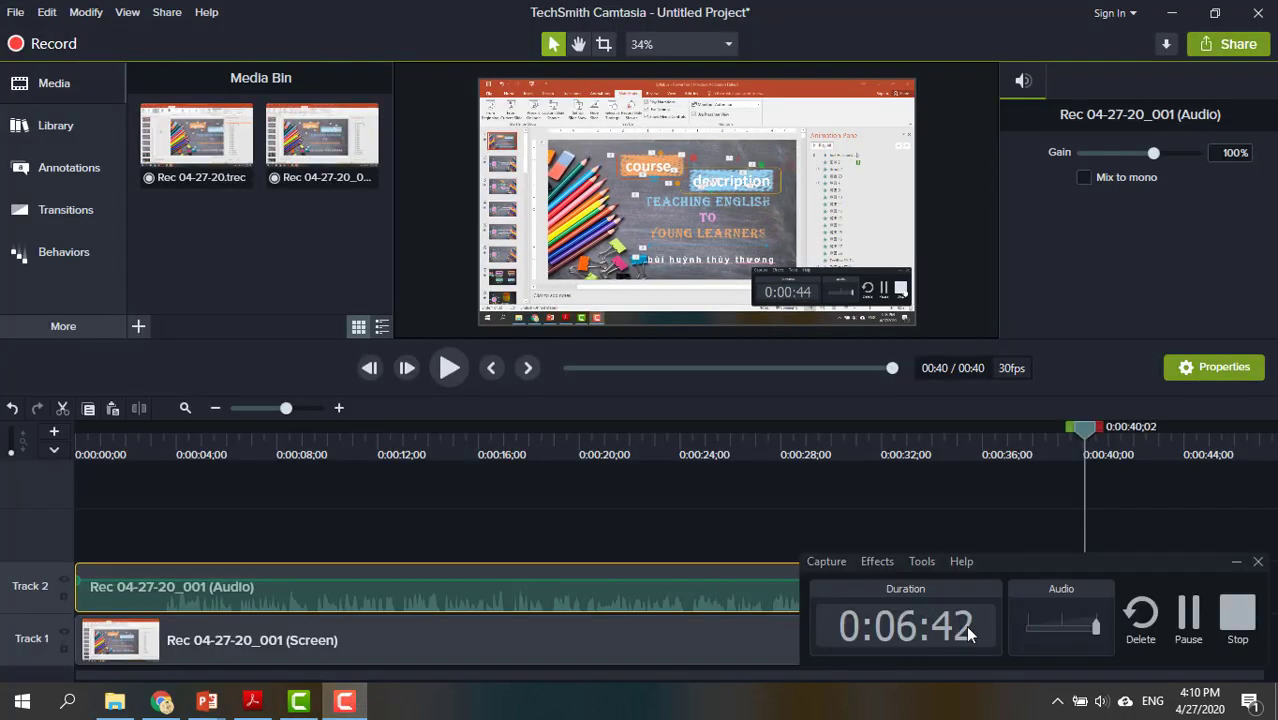